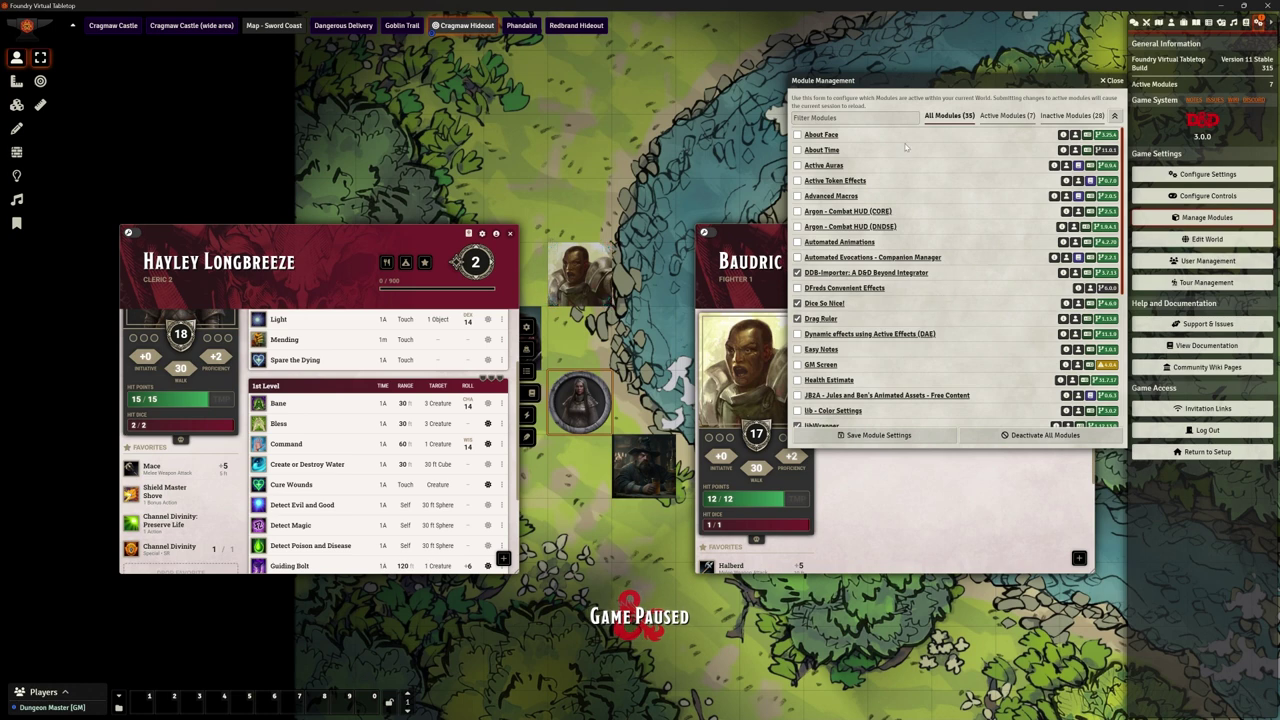
# Move the Manage Modules window aside, scroll through the installed modules, then close it
pyautogui.moveTo(926, 82); pyautogui.dragTo(852, 79)
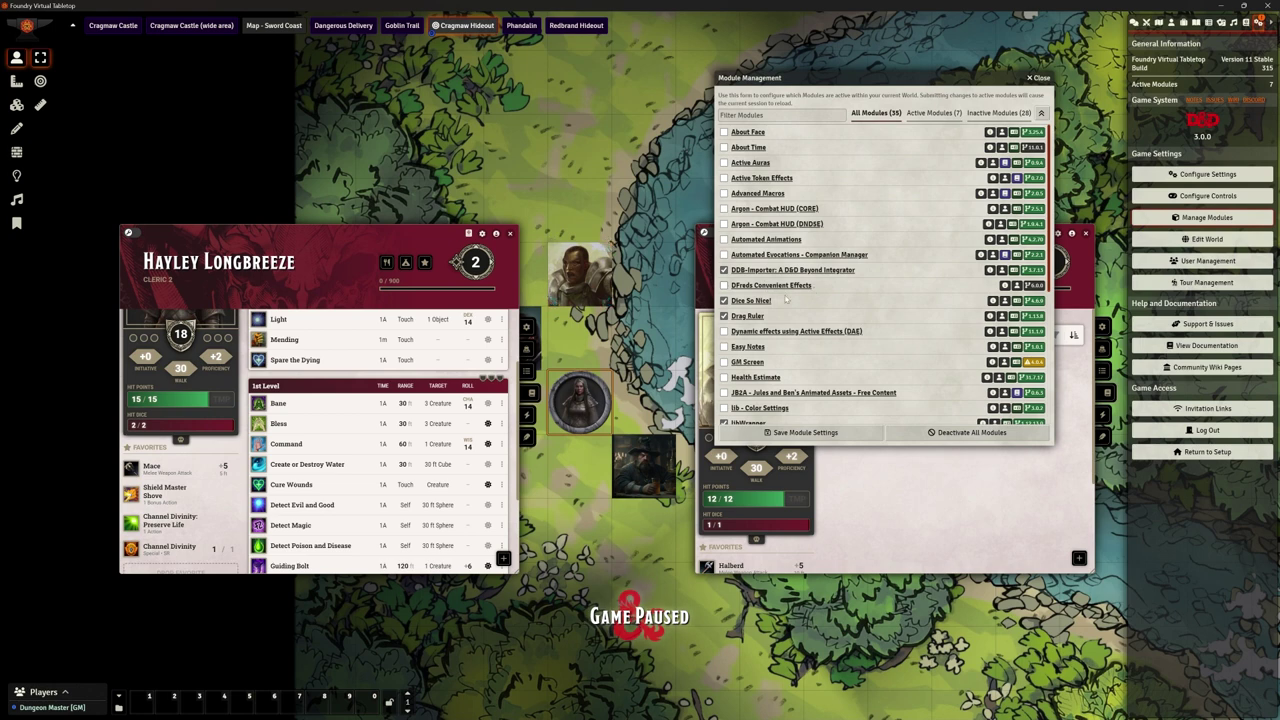
pyautogui.scroll(-5, 858, 277)
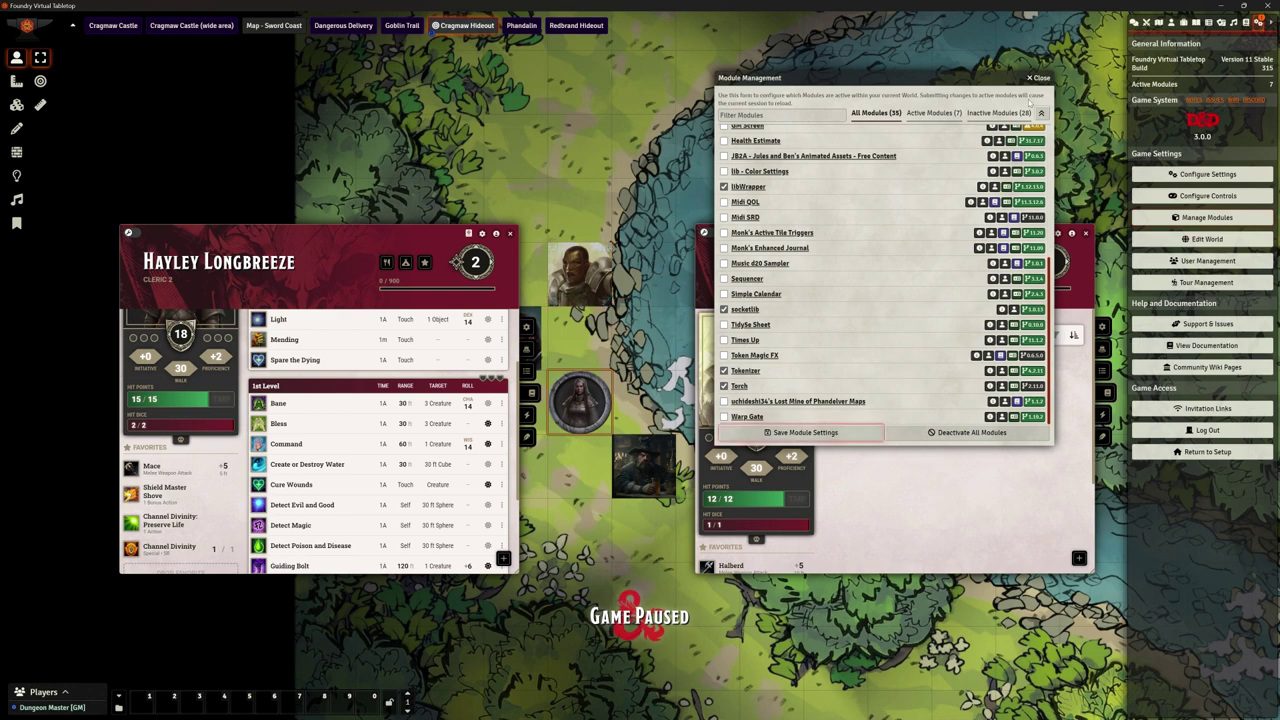
pyautogui.click(1039, 78)
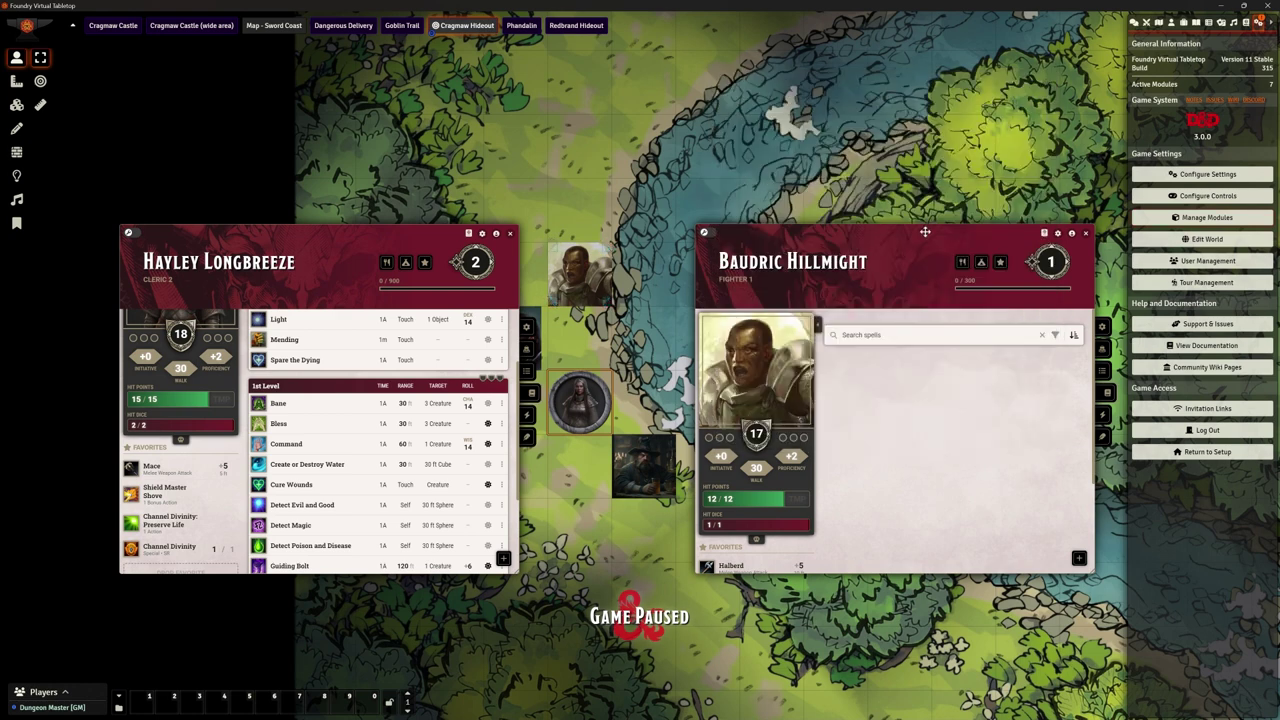
# Show the combat tracker, move Hayley's sheet up, and target Baudric Hillmight's token
pyautogui.click(1146, 22)
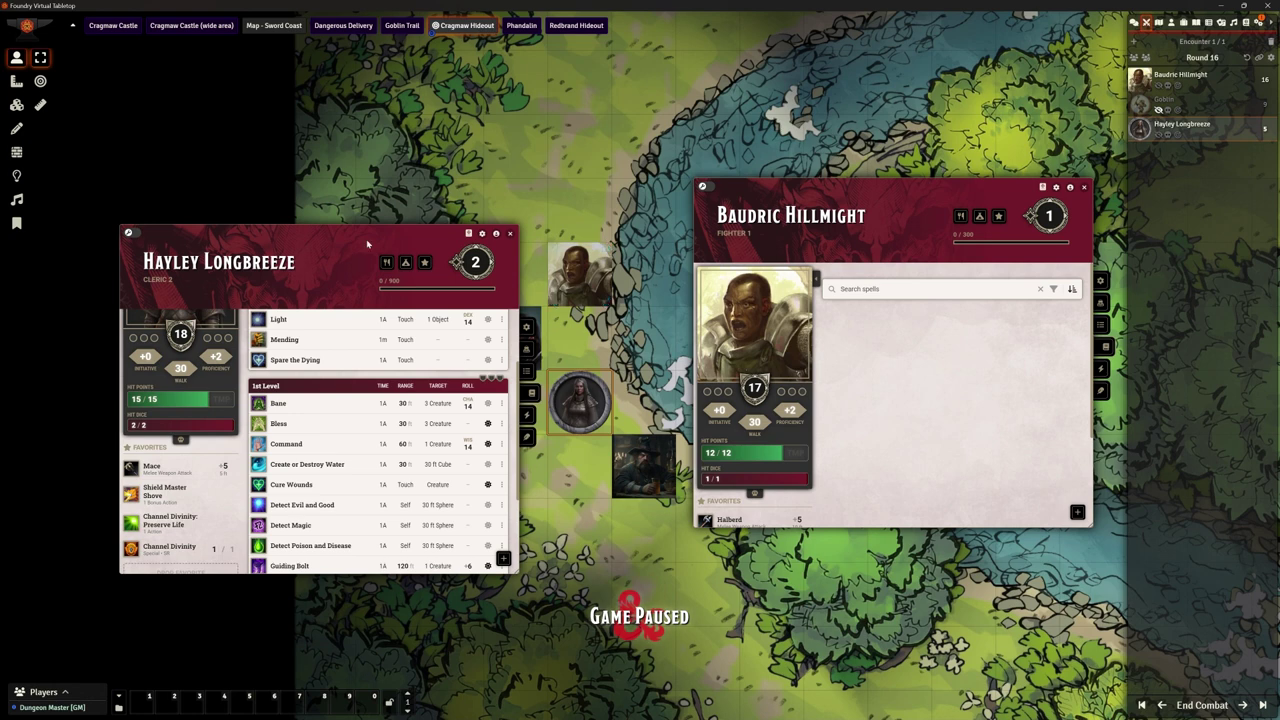
pyautogui.moveTo(367, 243); pyautogui.dragTo(366, 167)
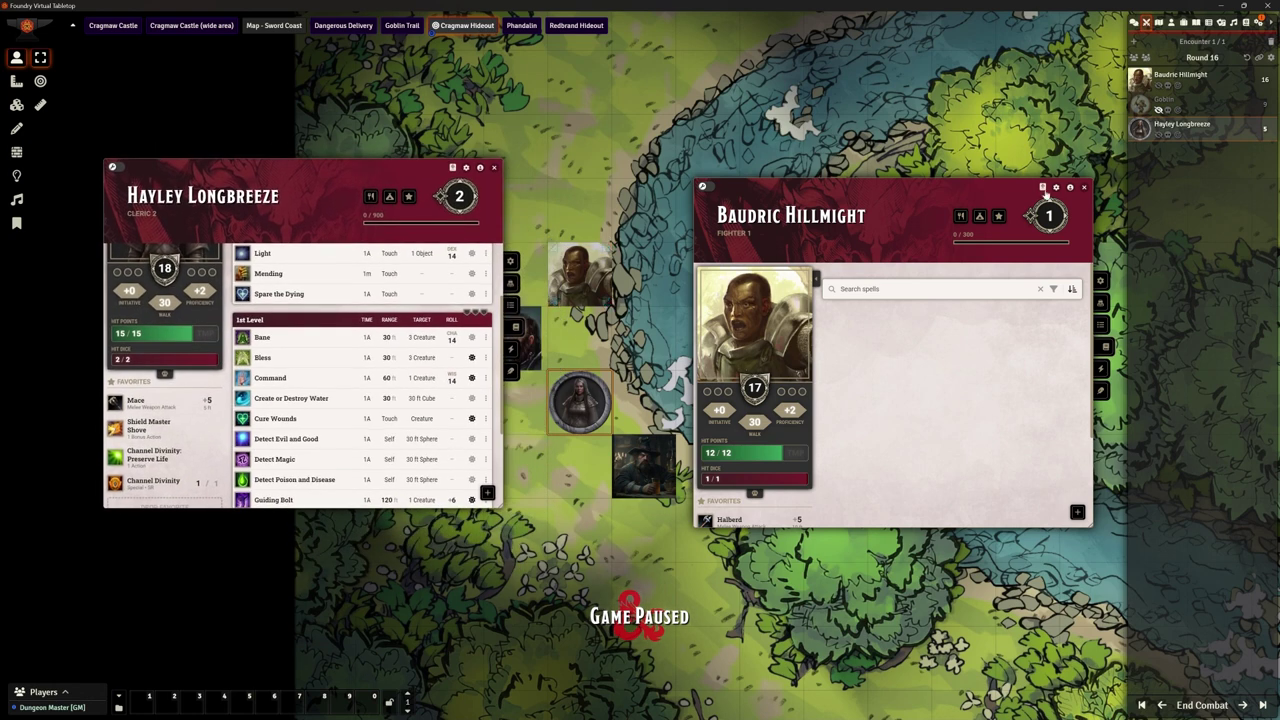
pyautogui.press('t')
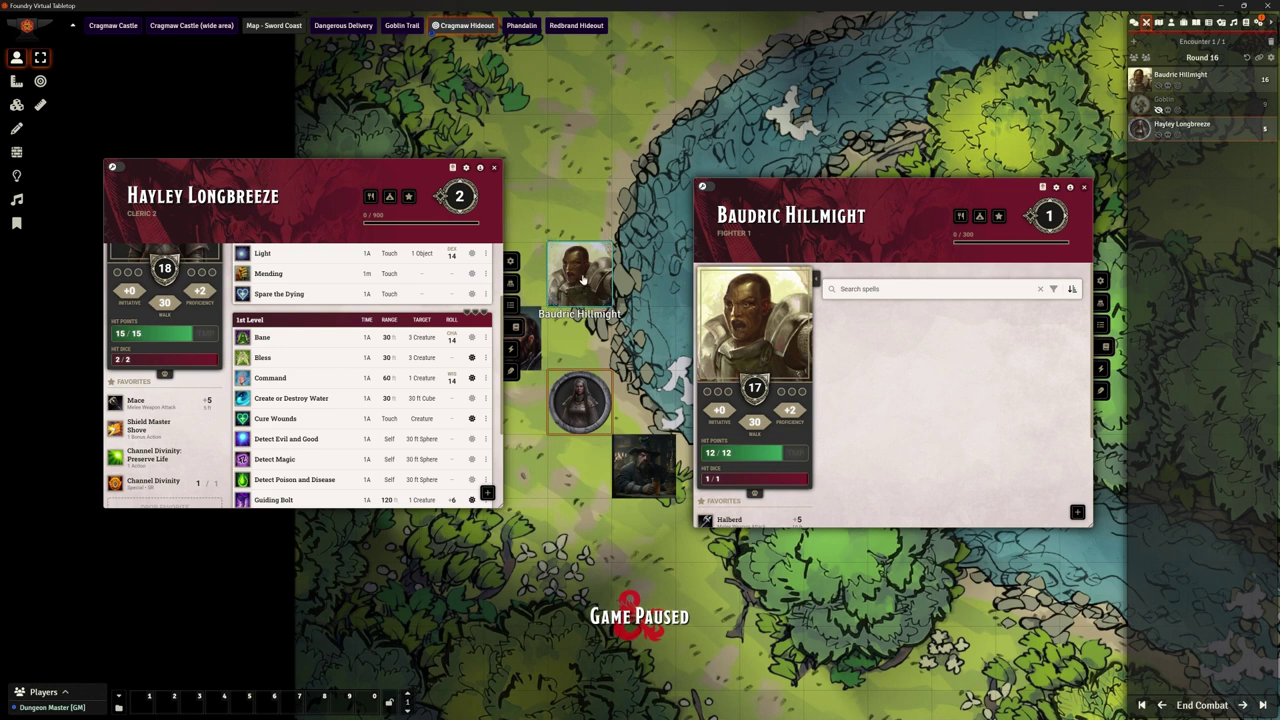
# Cast Bless at 1st level from Hayley's sheet and view the spell card in chat
pyautogui.moveTo(265, 361)
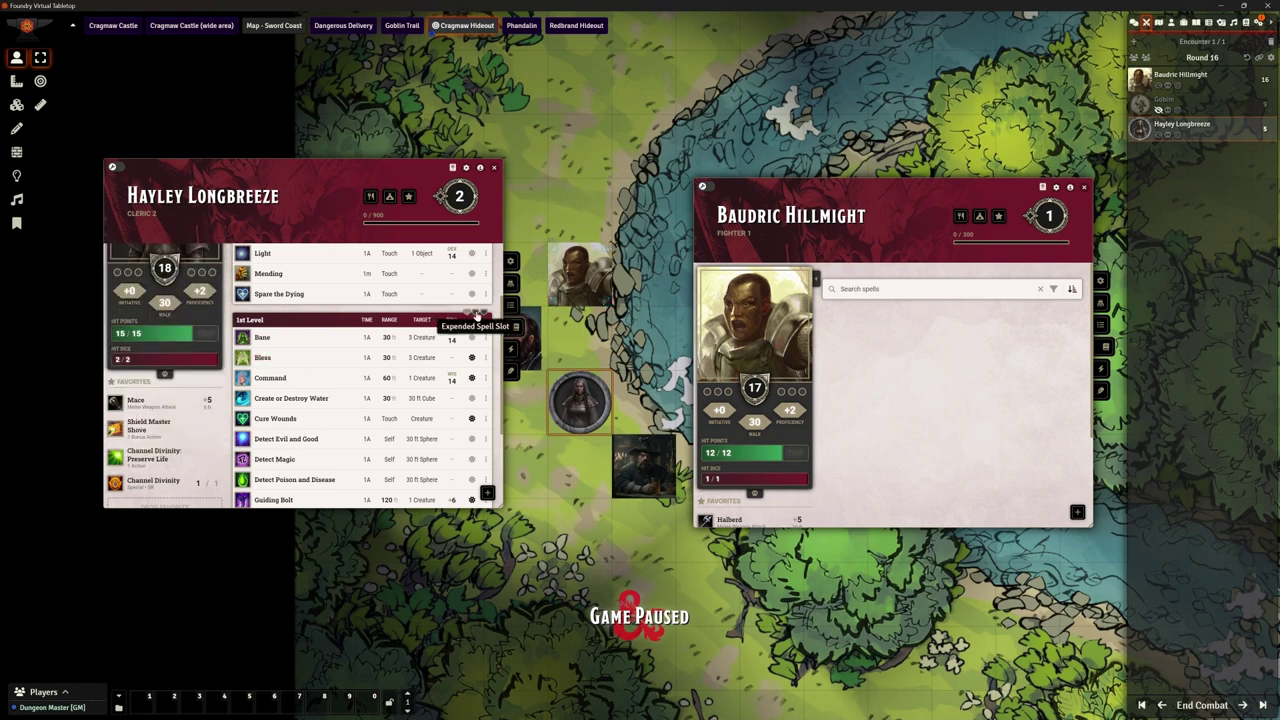
pyautogui.click(263, 358)
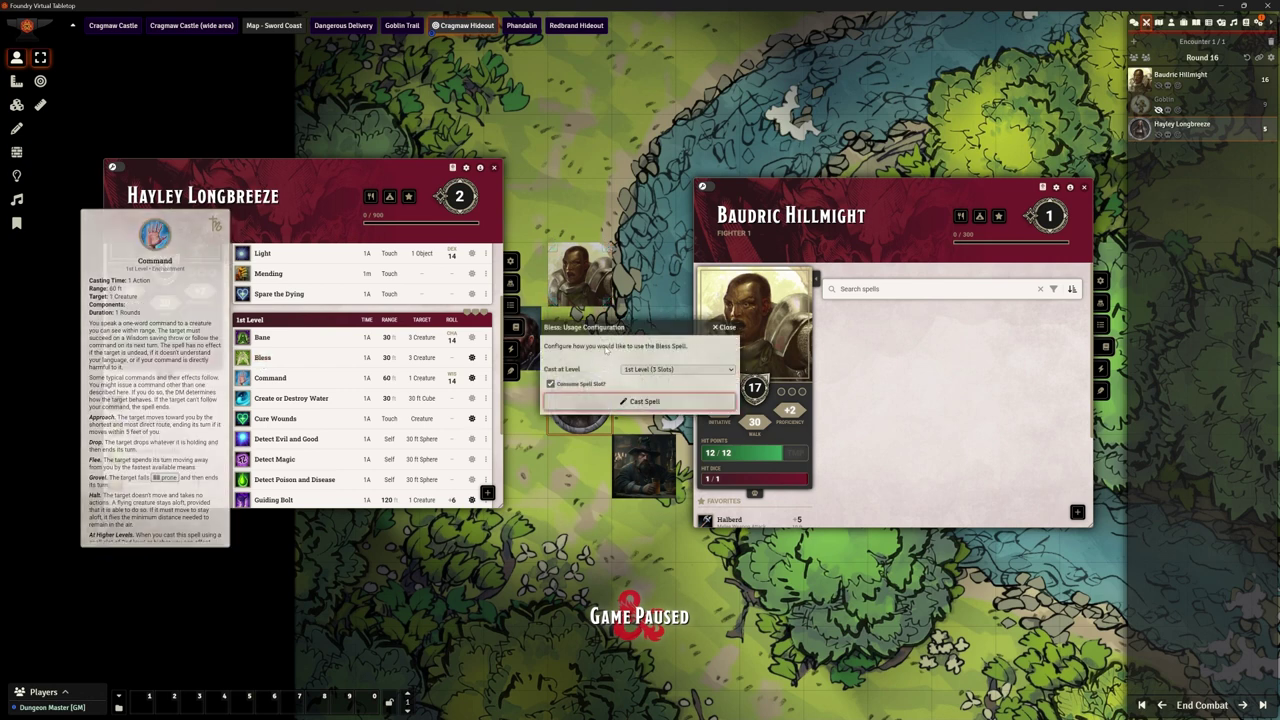
pyautogui.click(624, 401)
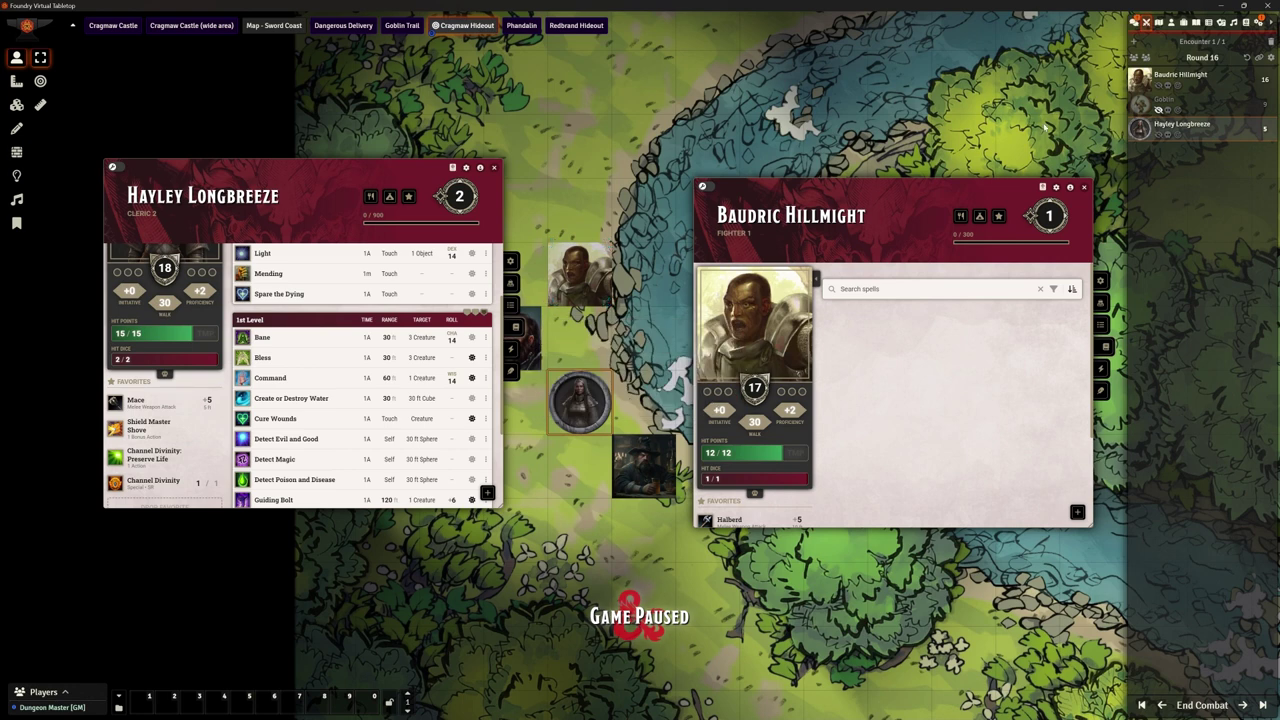
pyautogui.click(1135, 22)
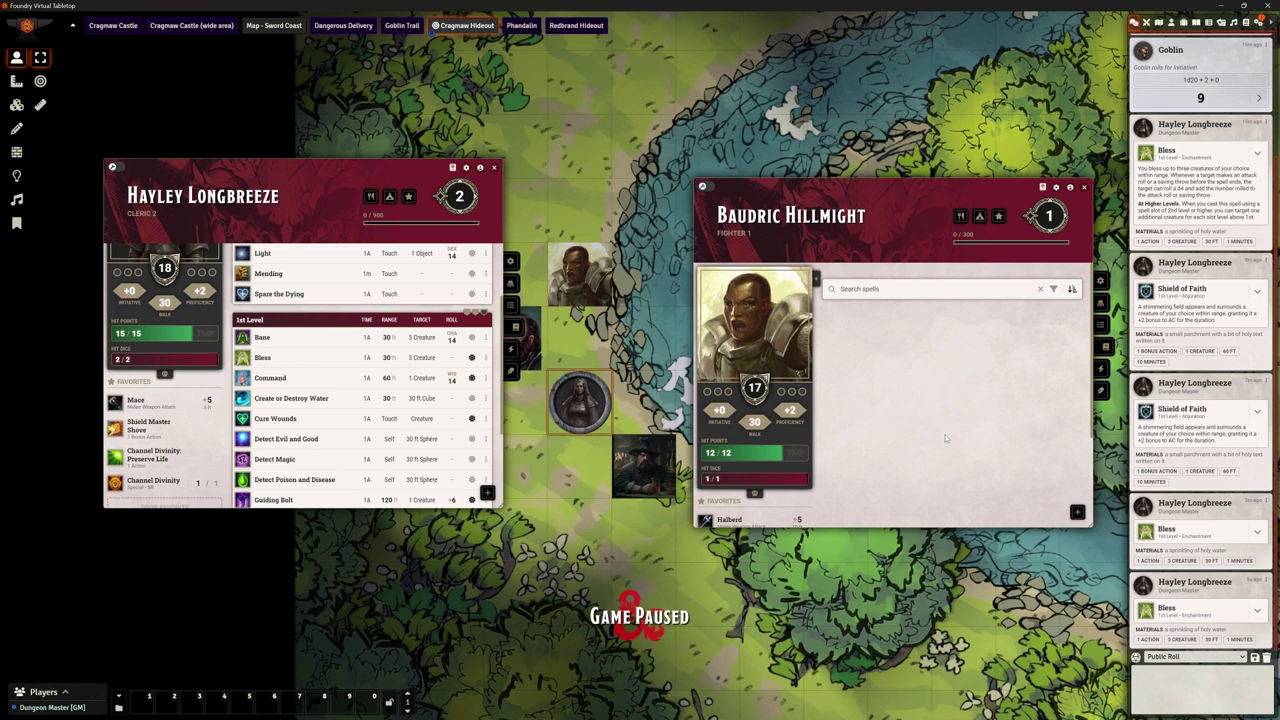
pyautogui.click(1103, 368)
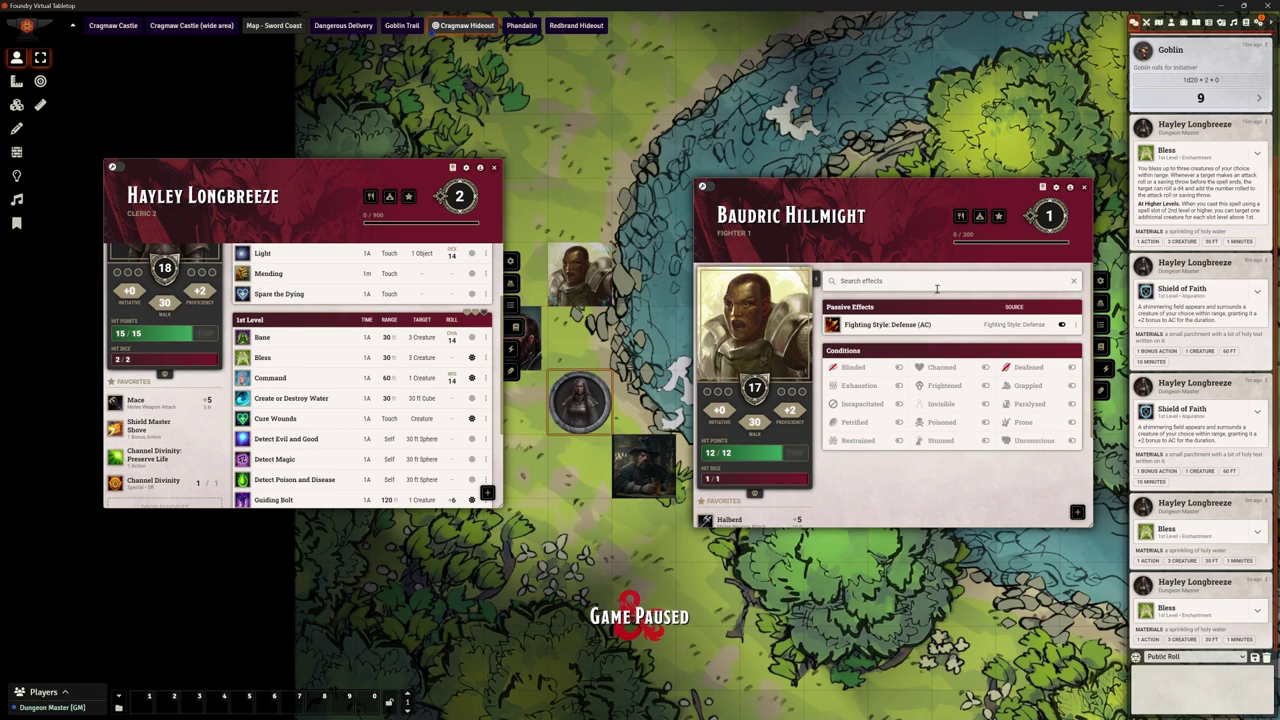
# Reposition both sheets, show Hayley's effects, and list compendium packs with D&D Beyond expanded
pyautogui.moveTo(392, 166); pyautogui.dragTo(405, 319)
pyautogui.moveTo(838, 186); pyautogui.dragTo(850, 307)
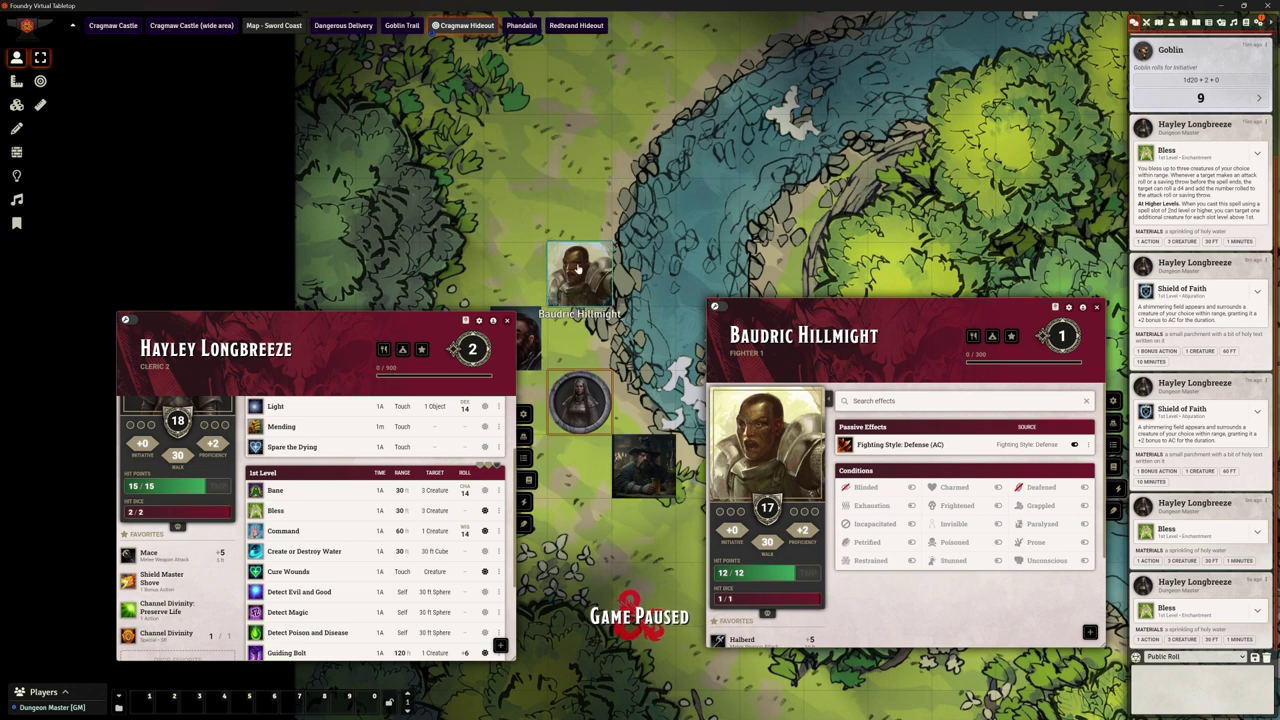
pyautogui.click(525, 503)
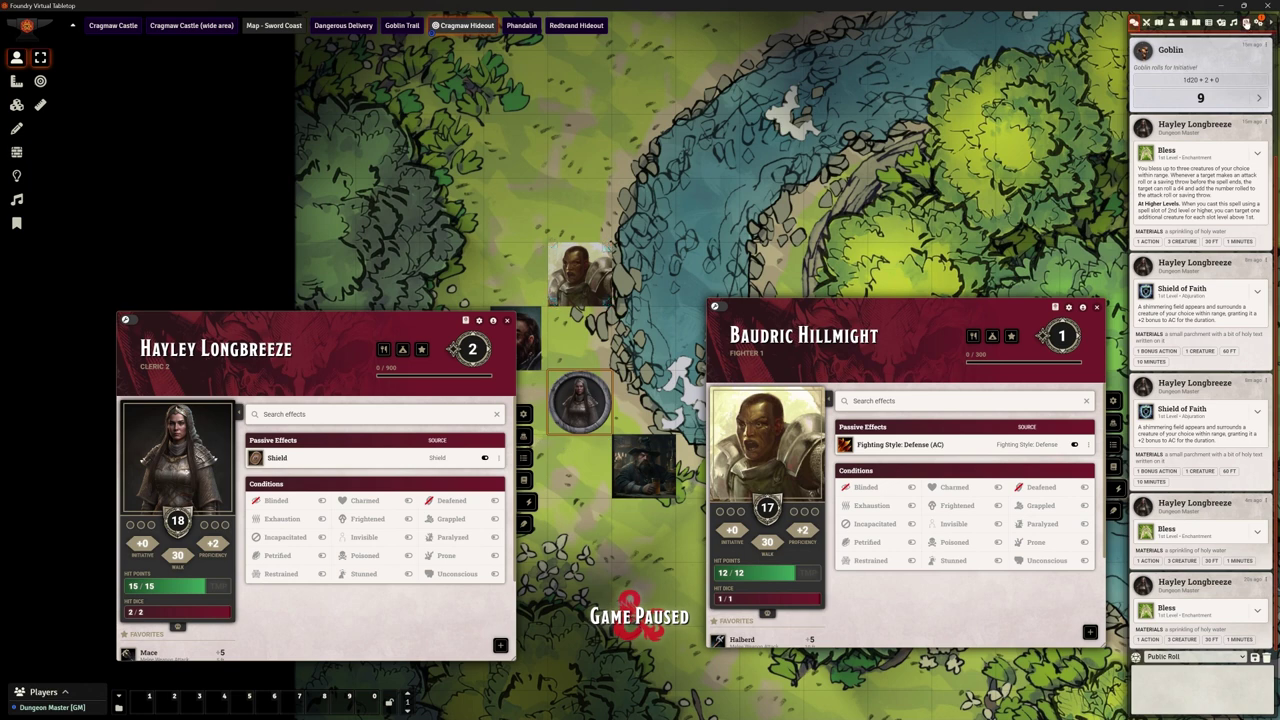
pyautogui.click(1246, 22)
pyautogui.click(1180, 116)
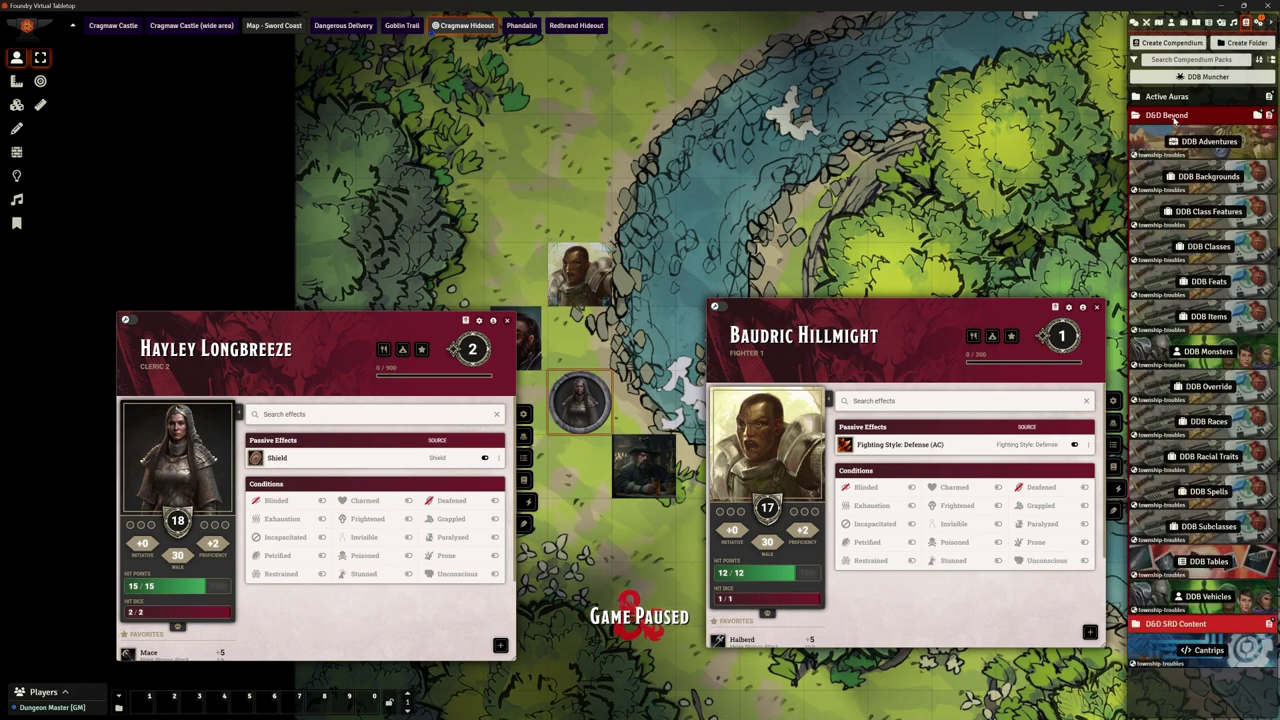
# Drag Bless from the Spells (SRD) 1st Level list onto Baudric's sheet and enable it
pyautogui.click(1176, 116)
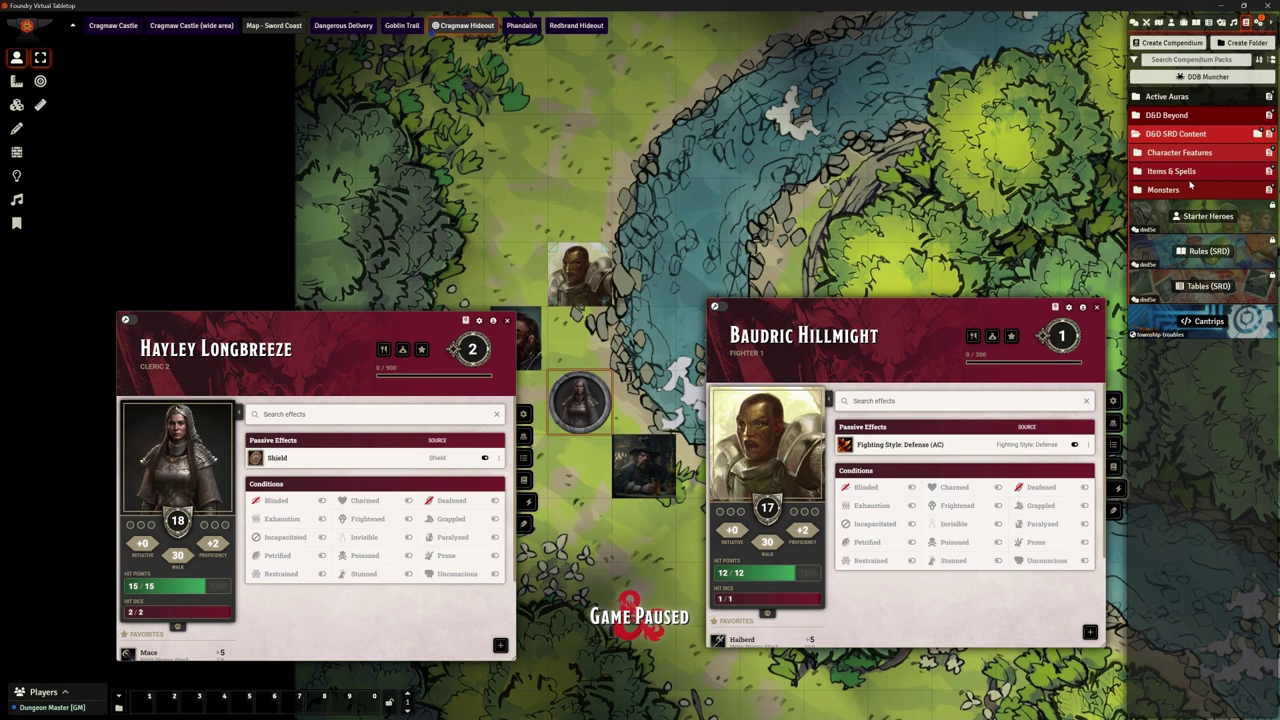
pyautogui.click(1182, 172)
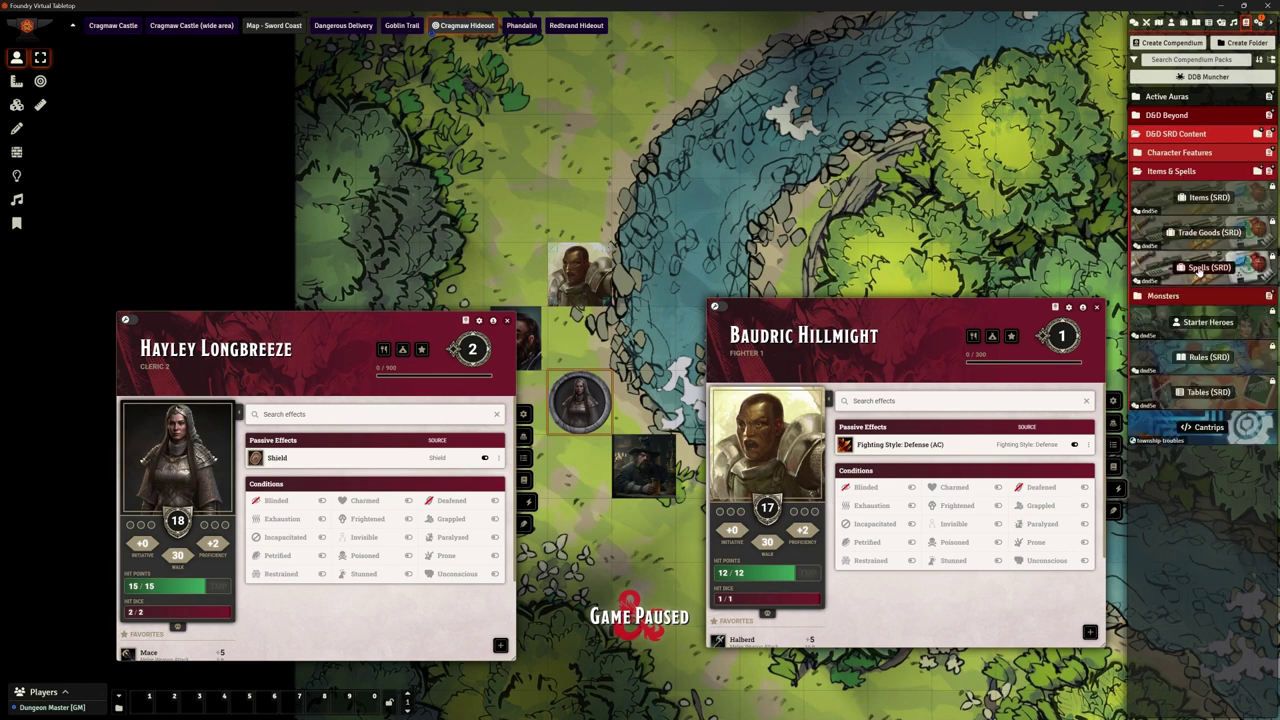
pyautogui.click(1205, 267)
pyautogui.click(96, 134)
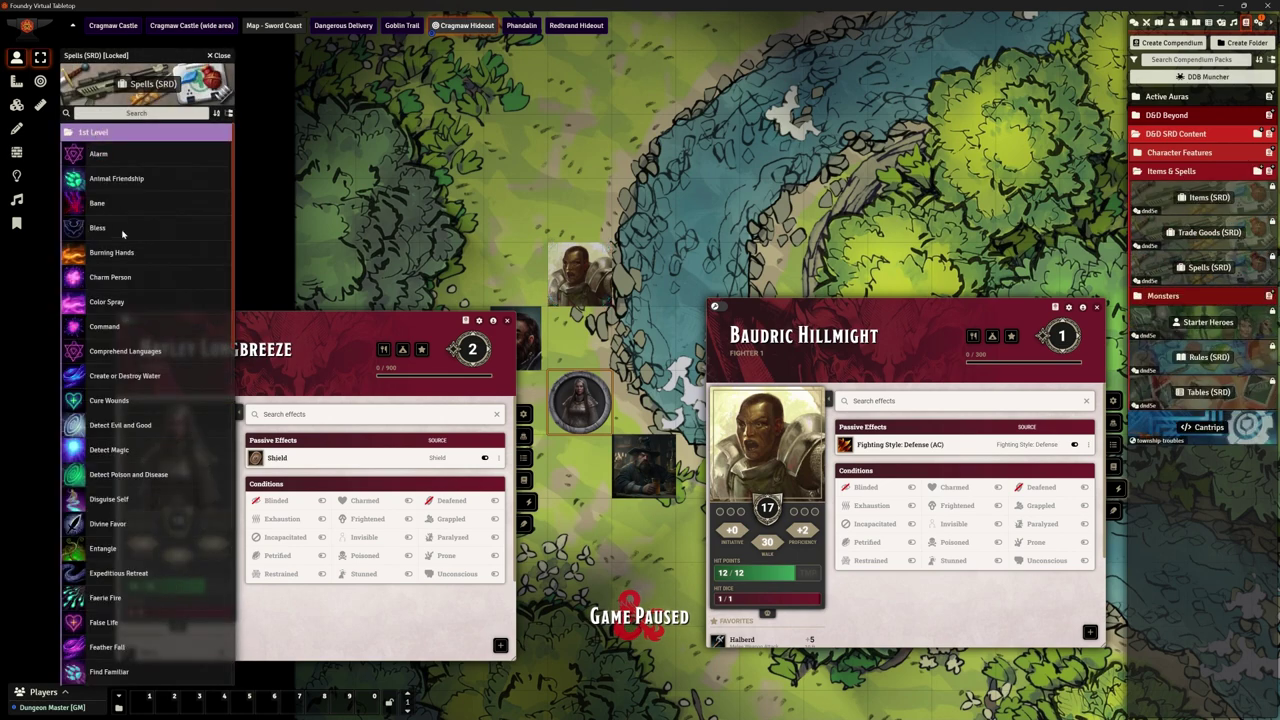
pyautogui.moveTo(96, 228); pyautogui.dragTo(918, 408)
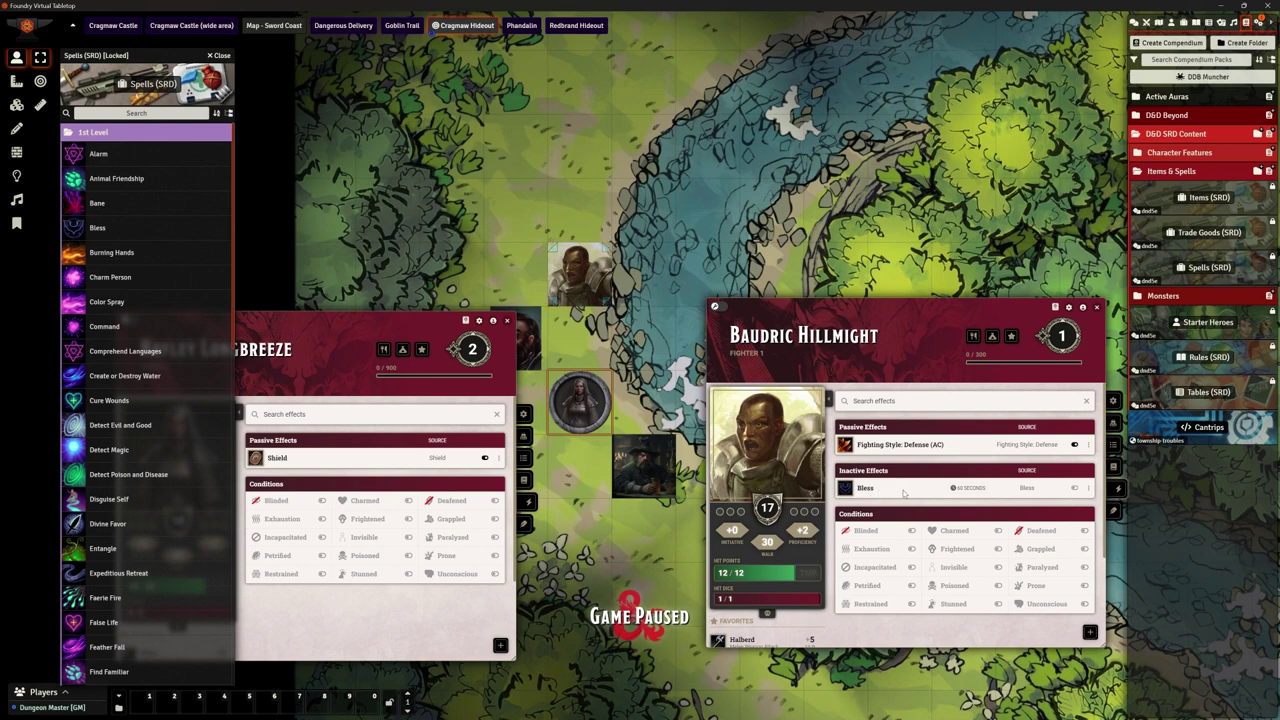
pyautogui.click(1074, 489)
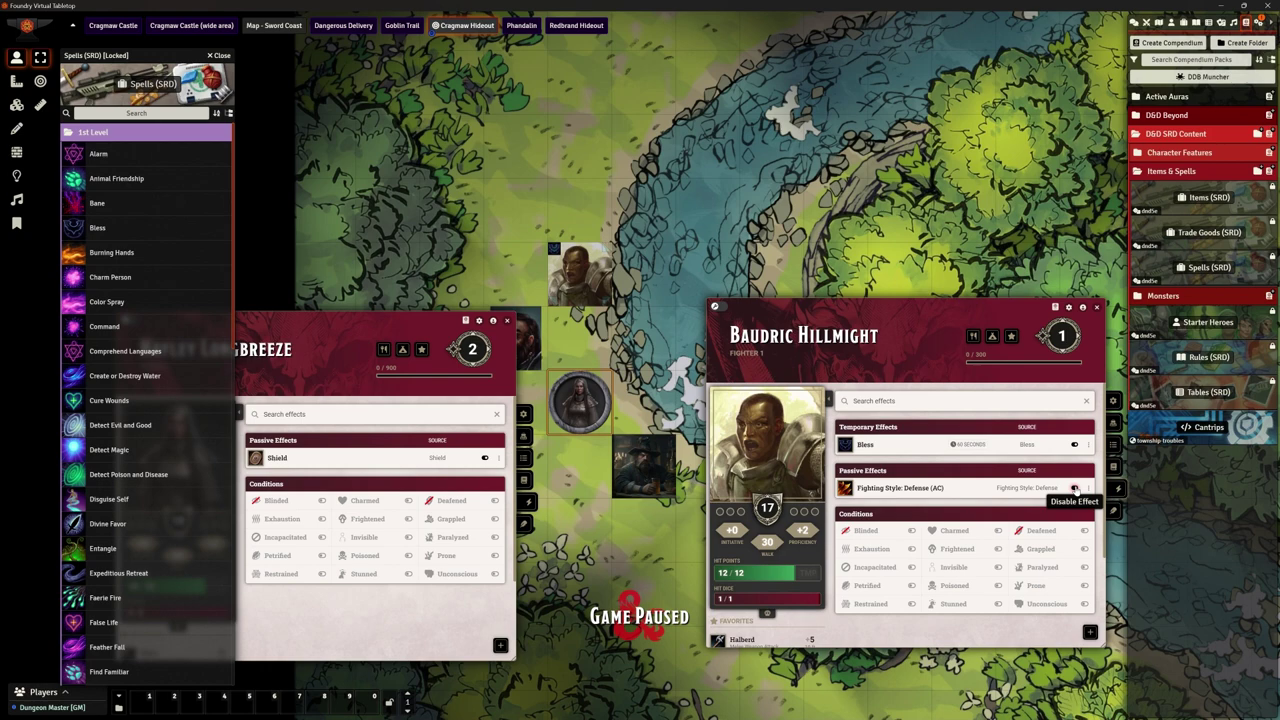
# Delete Bless from Baudric's spell list, show his Effects tab, and close the SRD compendium
pyautogui.click(1115, 466)
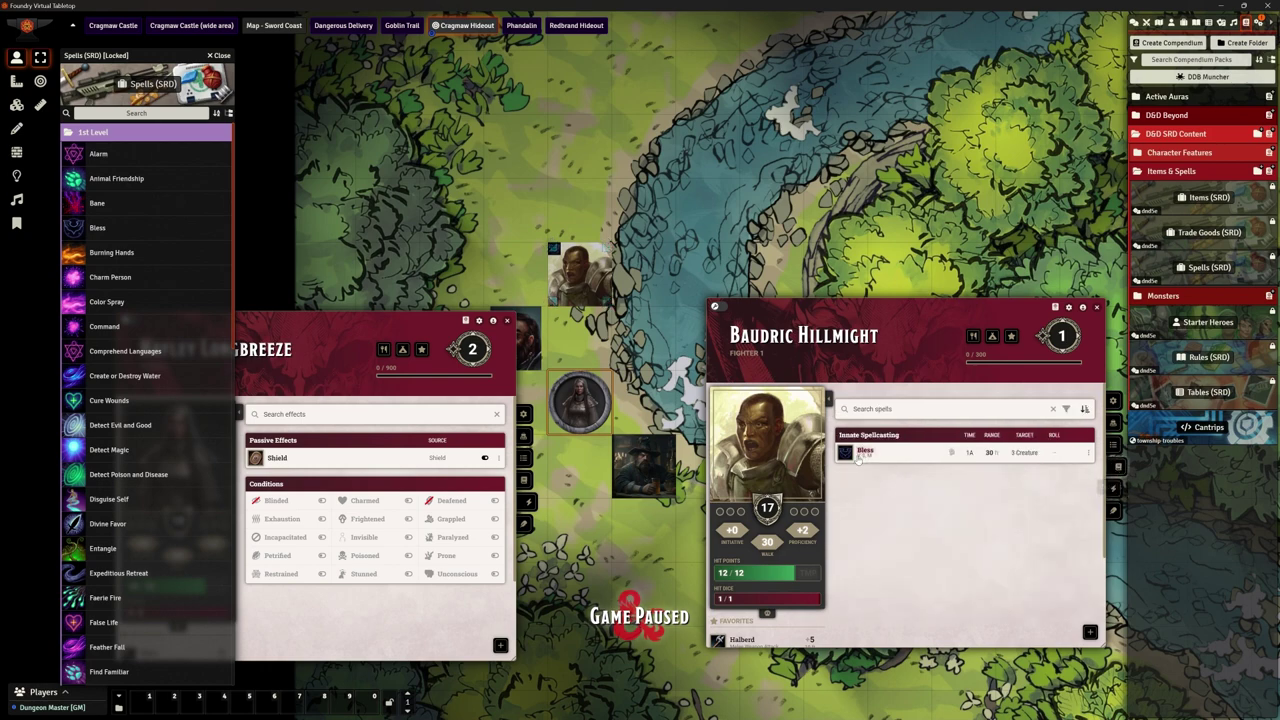
pyautogui.moveTo(885, 460)
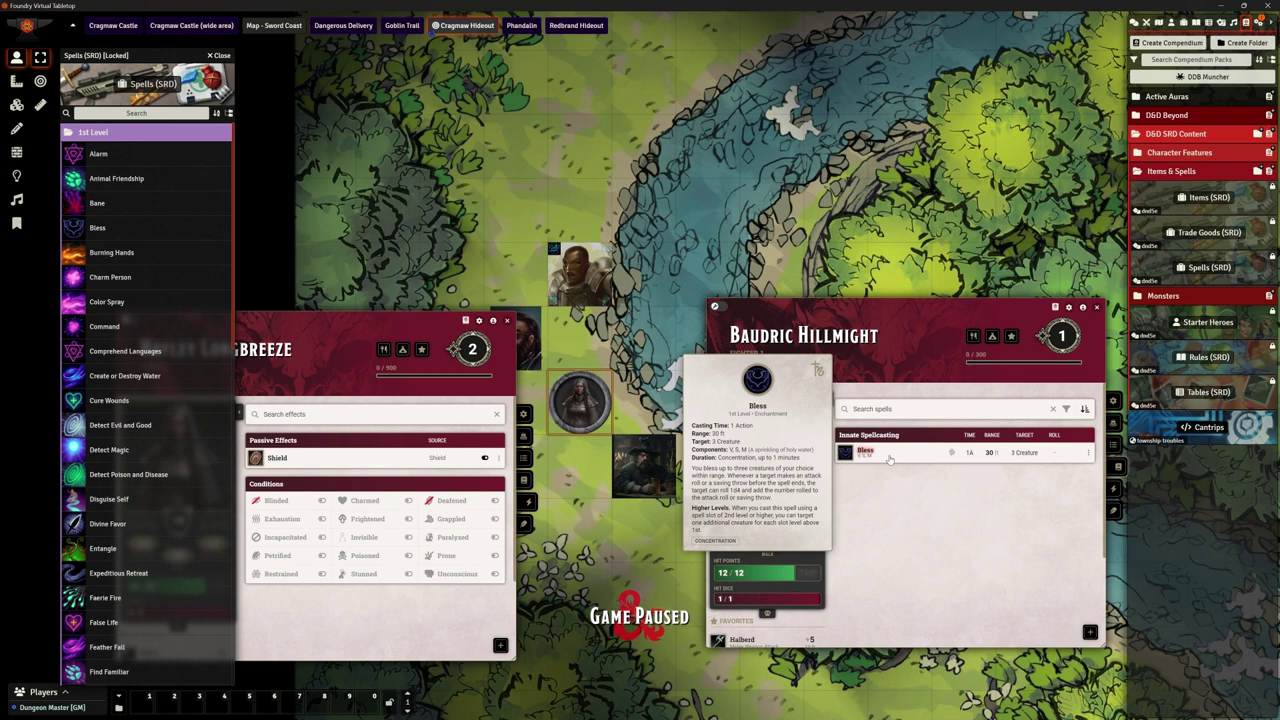
pyautogui.click(1088, 453)
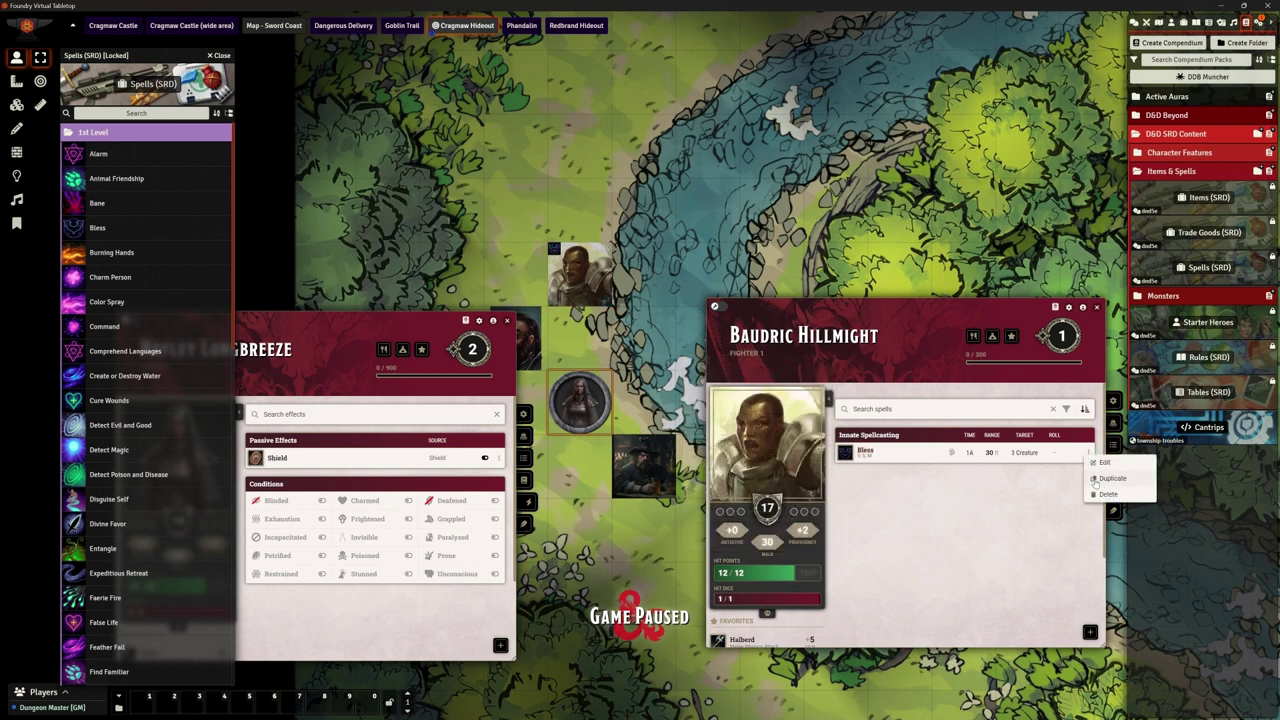
pyautogui.click(1107, 494)
pyautogui.click(605, 394)
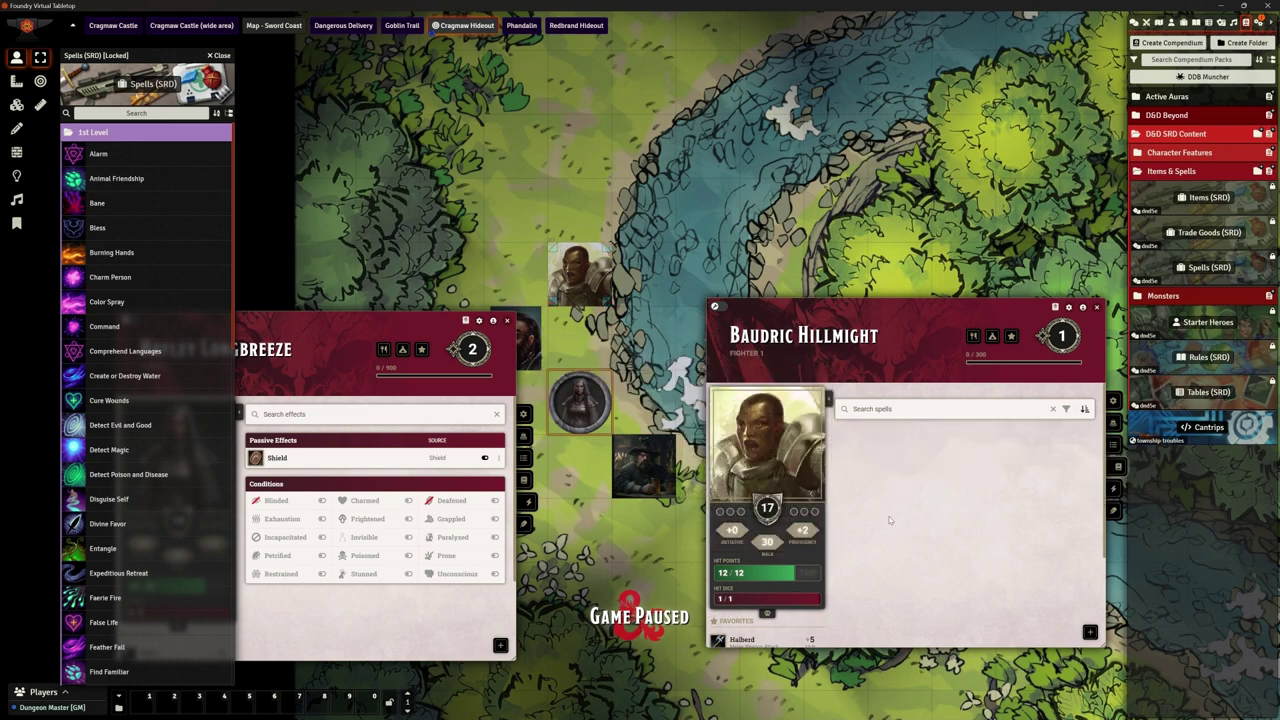
pyautogui.click(1116, 490)
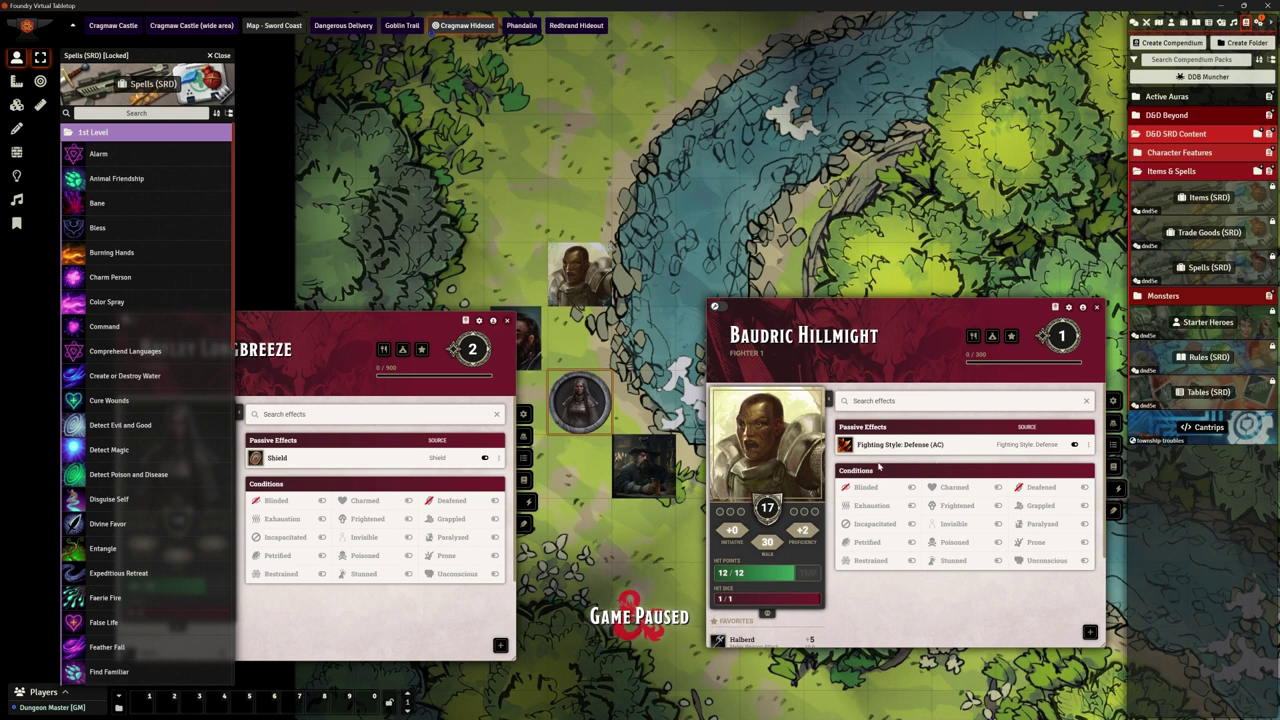
pyautogui.click(219, 55)
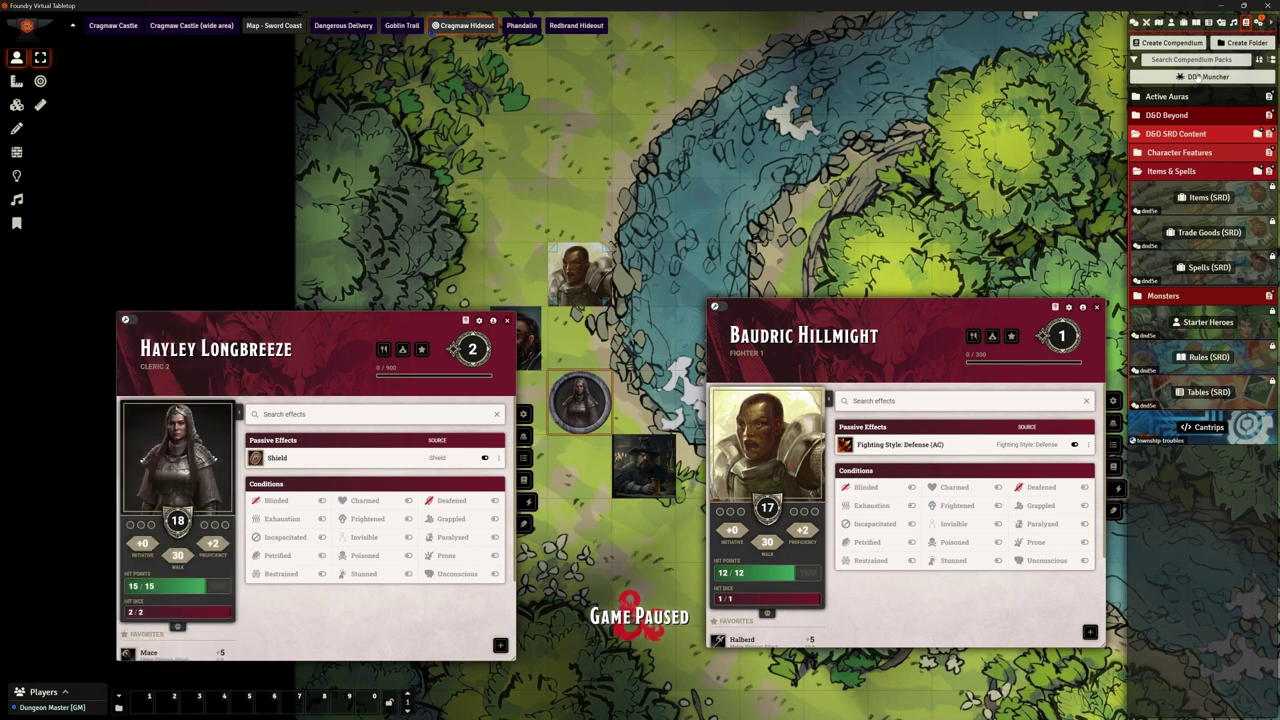
# Enable DFreds Convenient Effects in Manage Modules, save, and confirm the world reload
pyautogui.click(1258, 23)
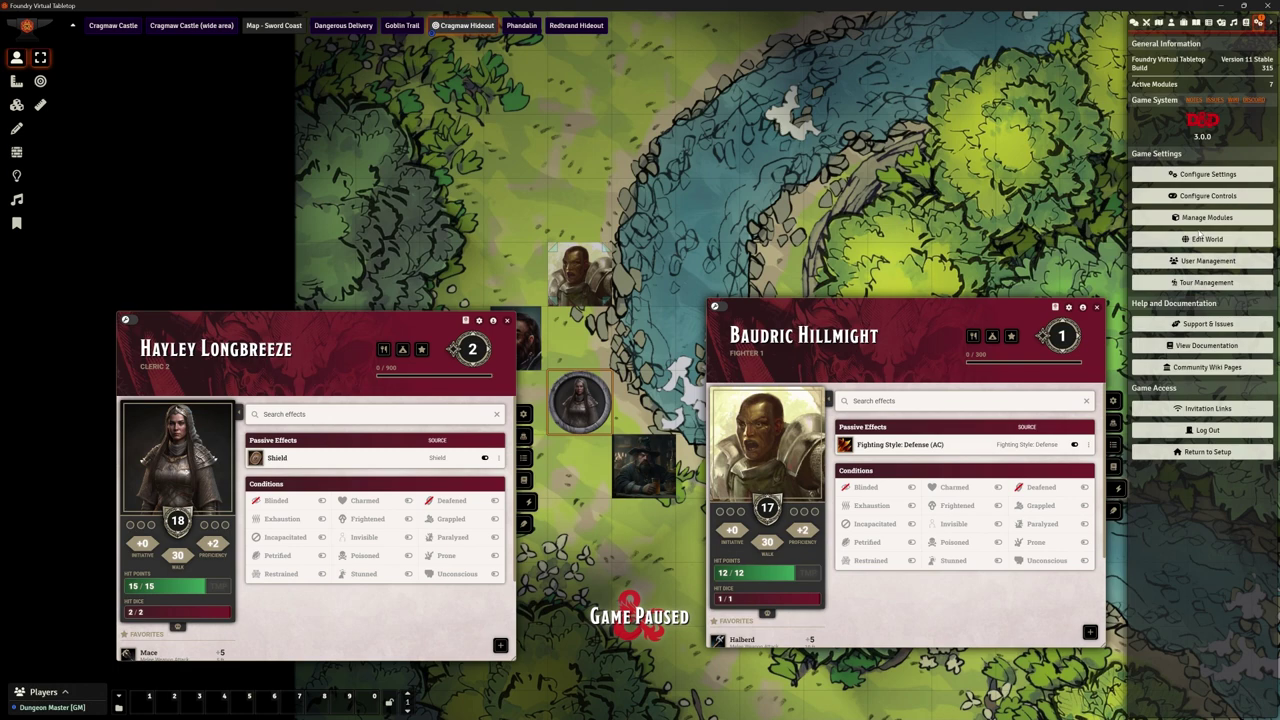
pyautogui.click(1192, 222)
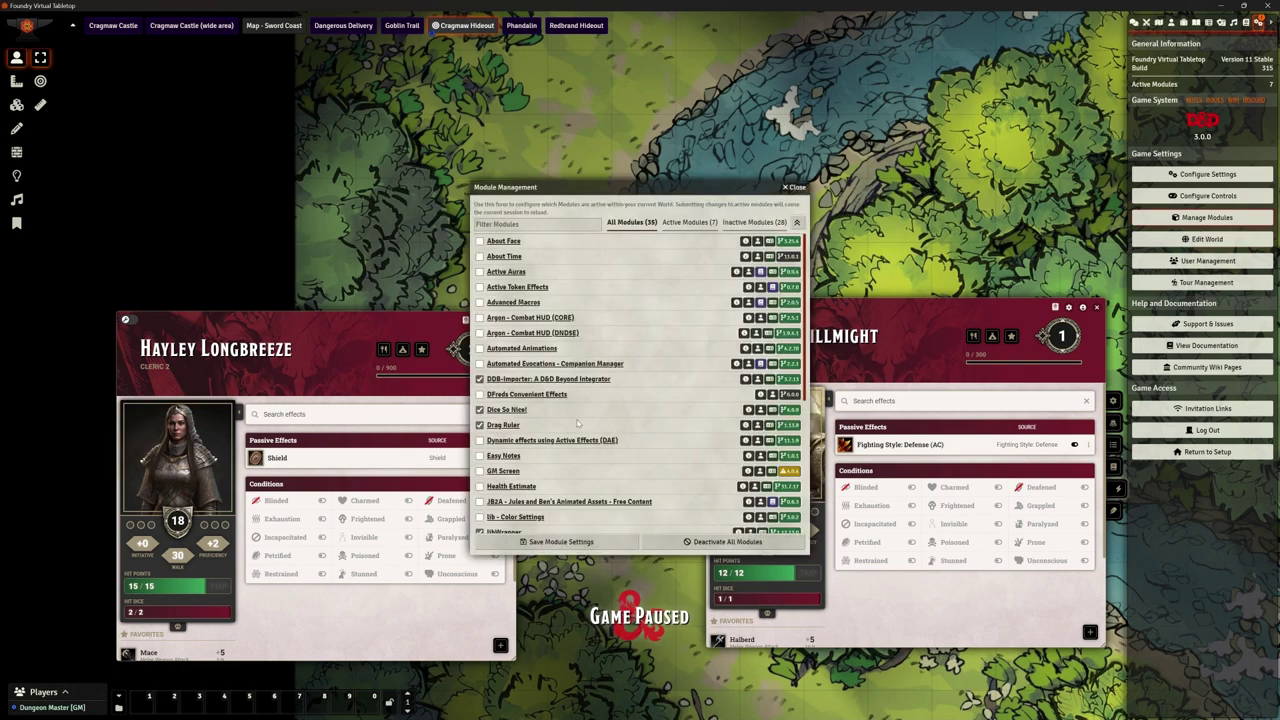
pyautogui.click(479, 394)
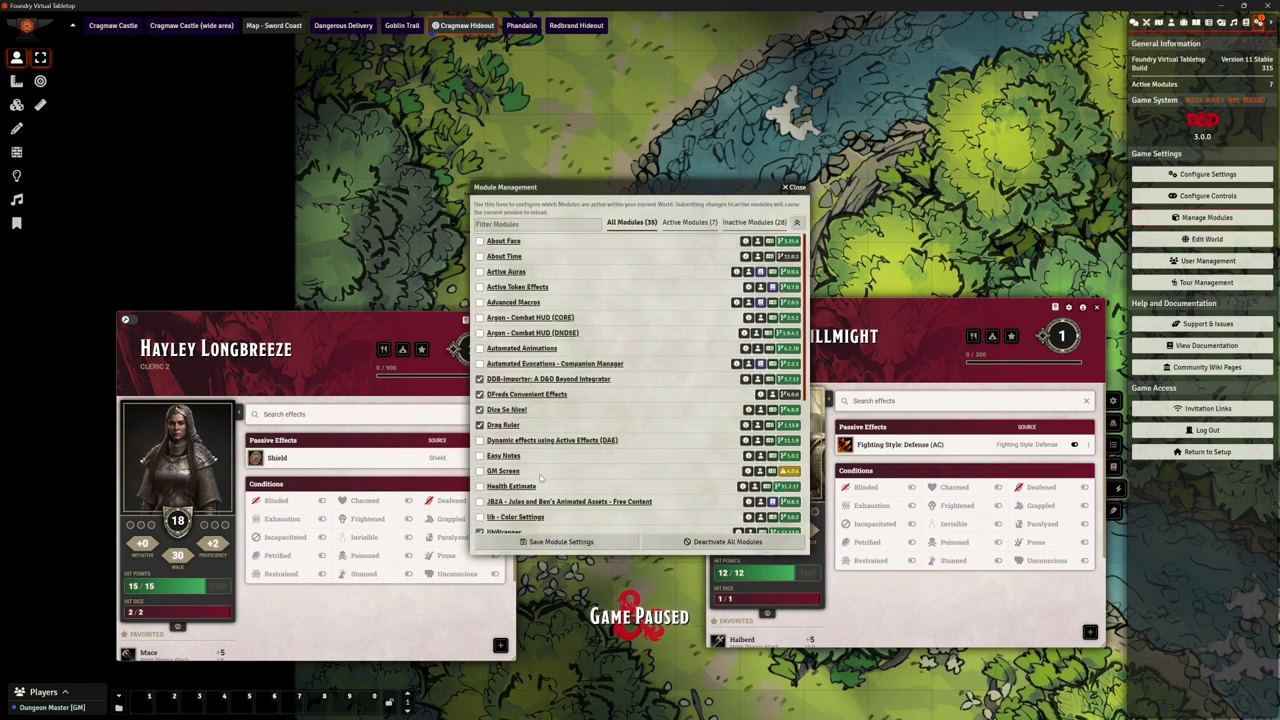
pyautogui.click(562, 541)
pyautogui.click(596, 387)
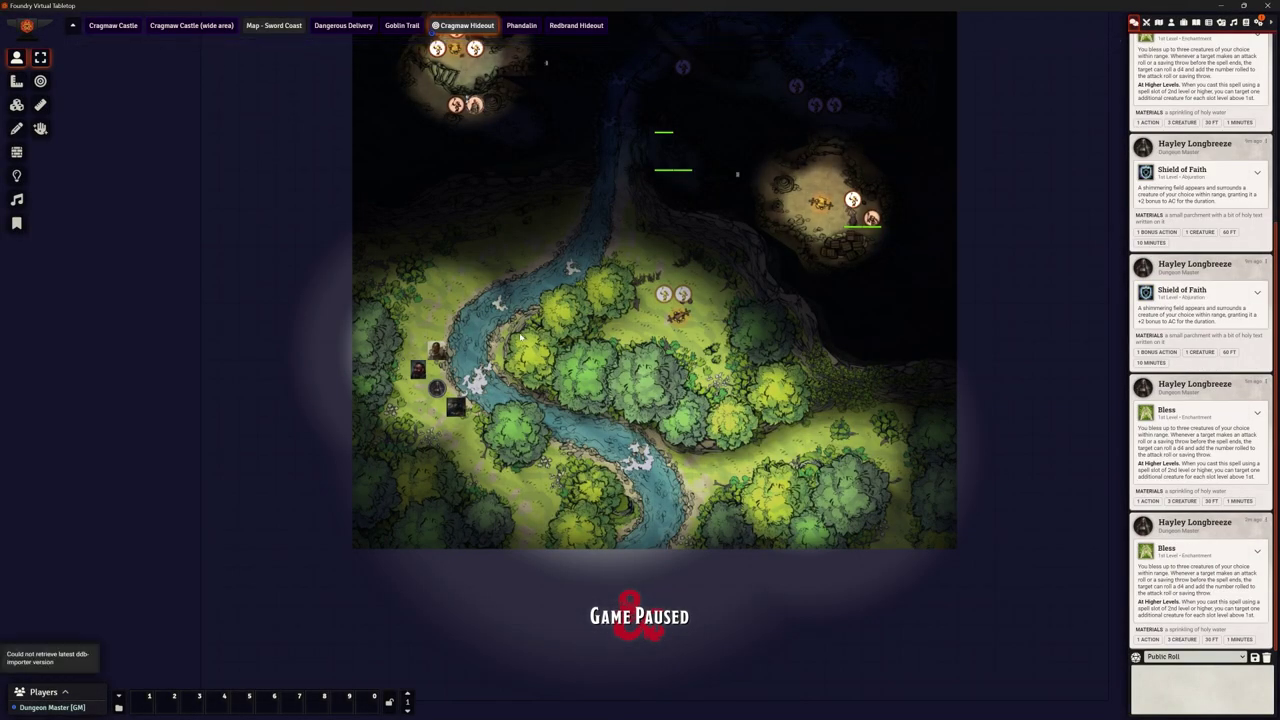
# Show the Round 16 combat tracker, zoom to the party, and open Baudric Hillmight's sheet
pyautogui.scroll(8, 520, 338)
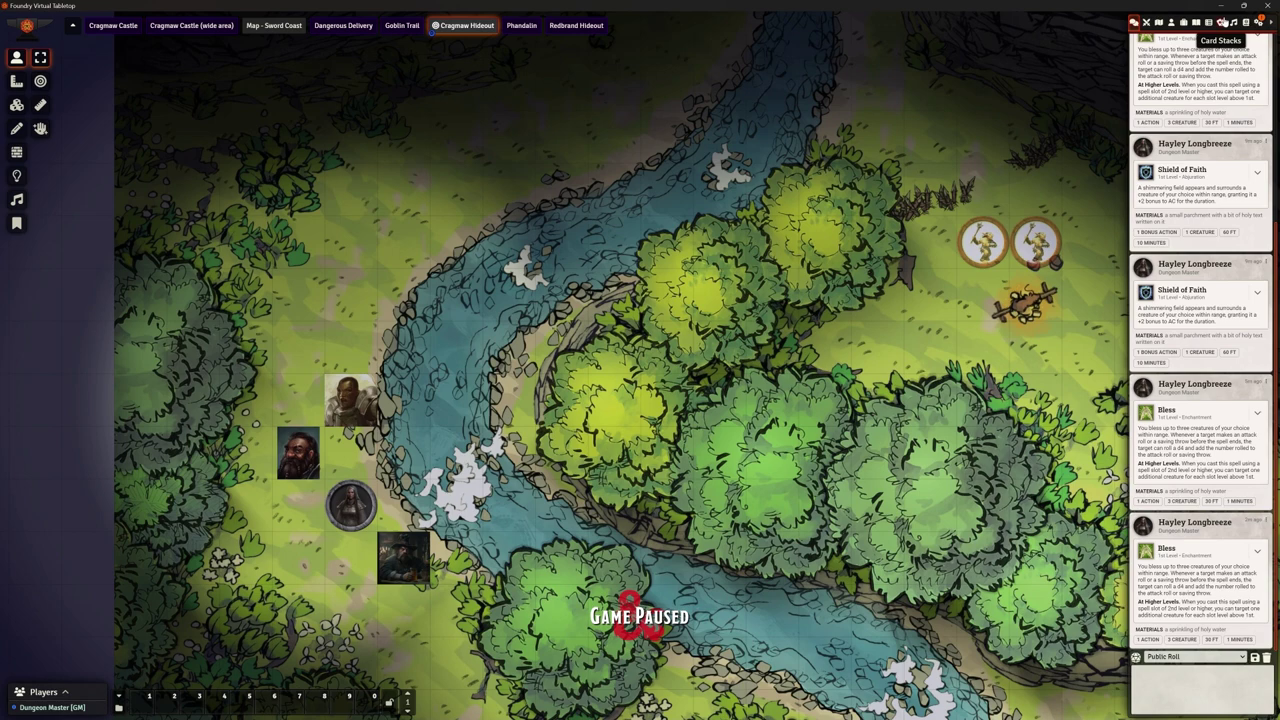
pyautogui.click(1146, 22)
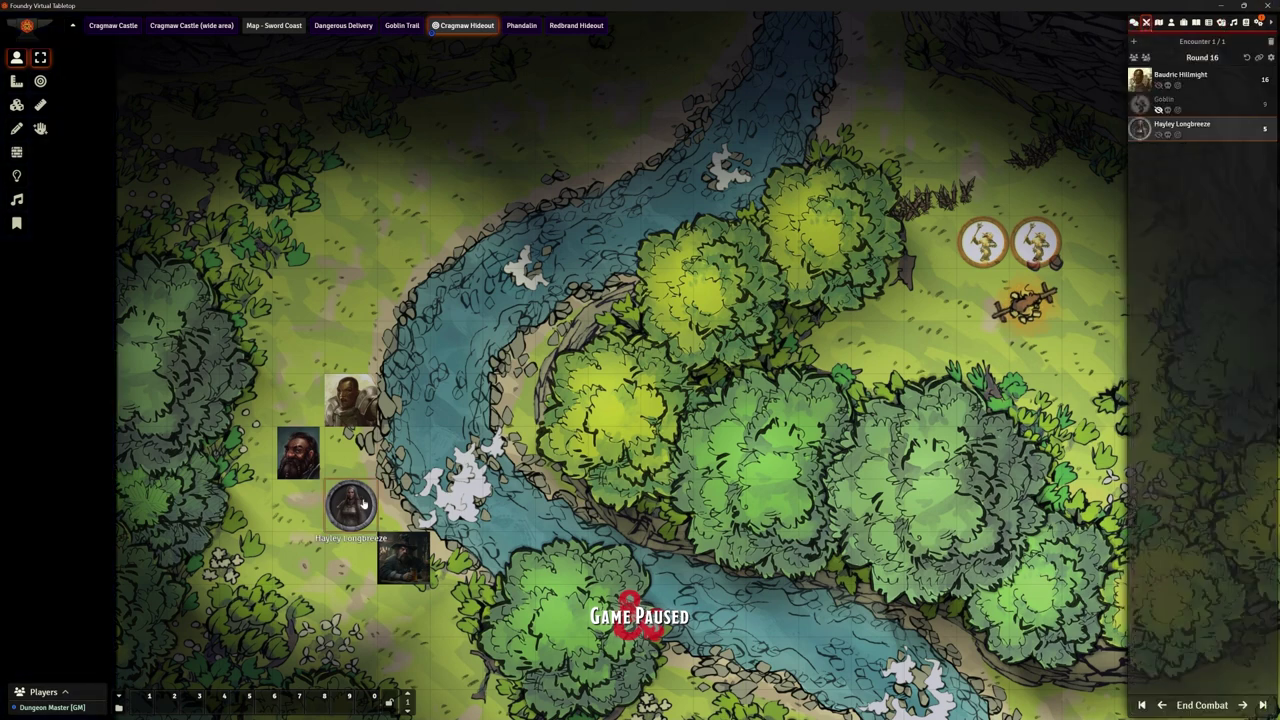
pyautogui.press('Left')
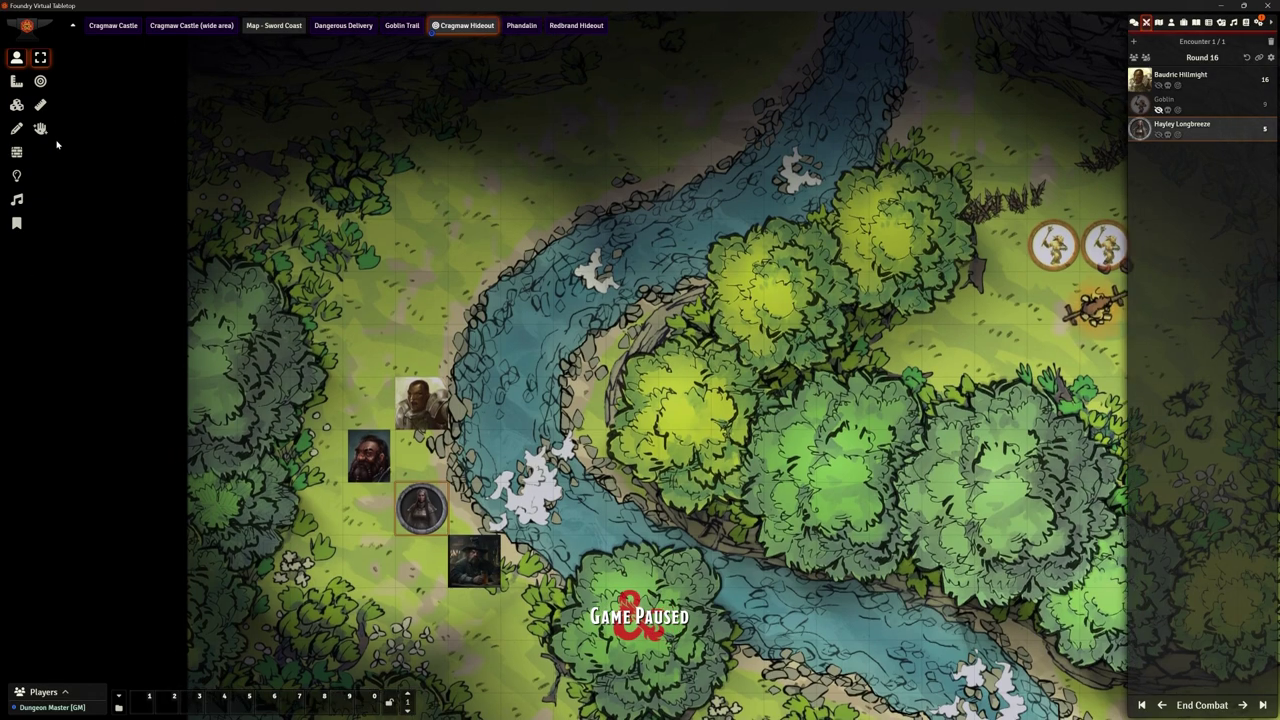
pyautogui.scroll(3, 403, 388)
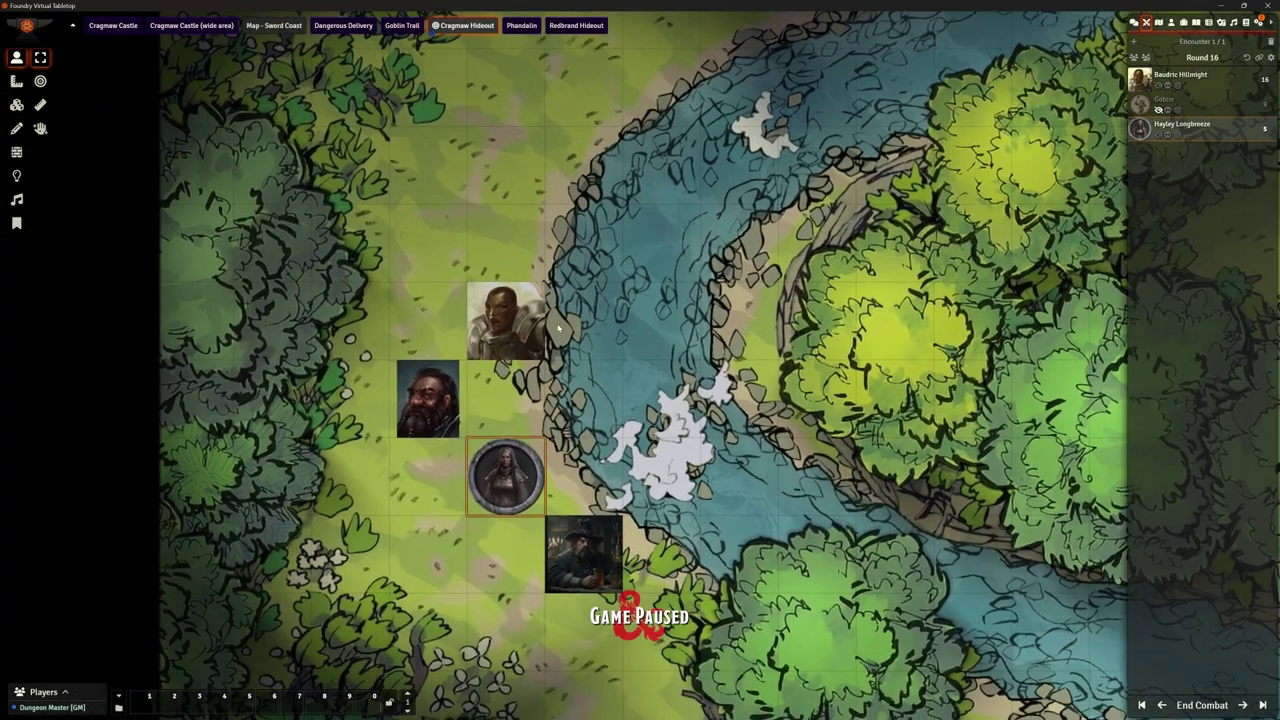
pyautogui.doubleClick(533, 328)
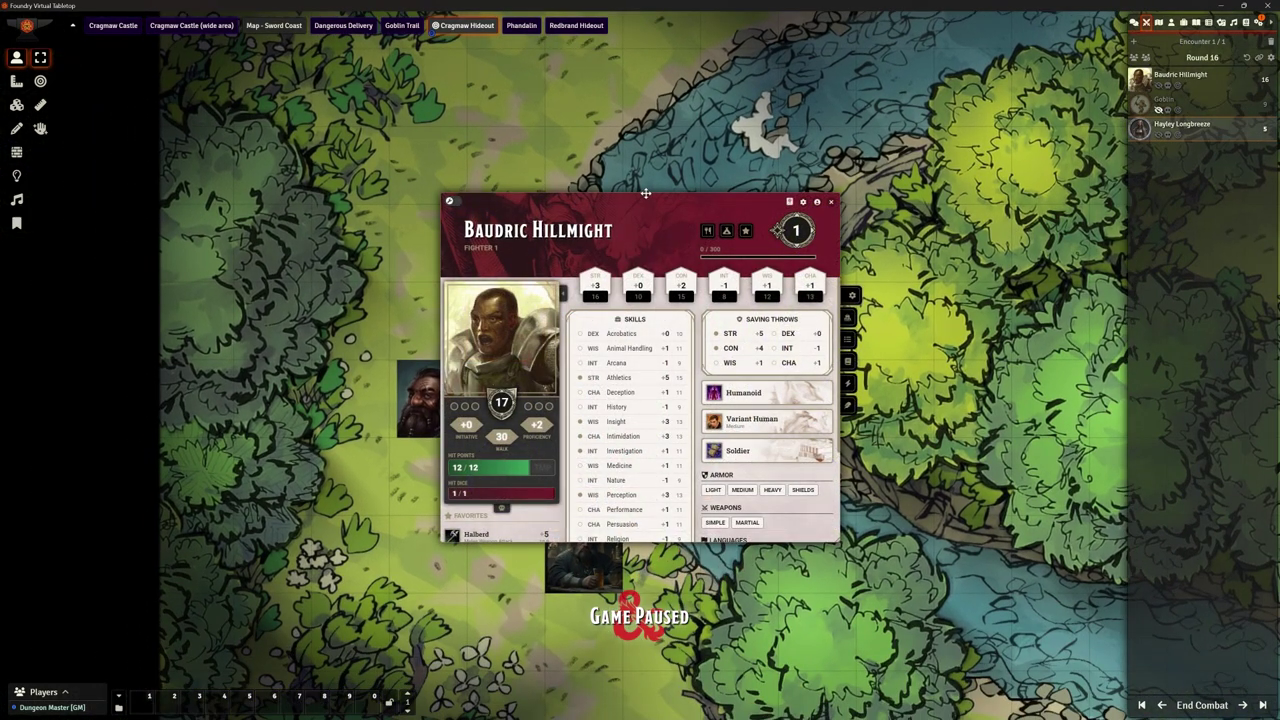
# Apply Bless from Convenient Effects' Spells folder to Baudric and confirm it under his Effects
pyautogui.moveTo(672, 193); pyautogui.dragTo(936, 80)
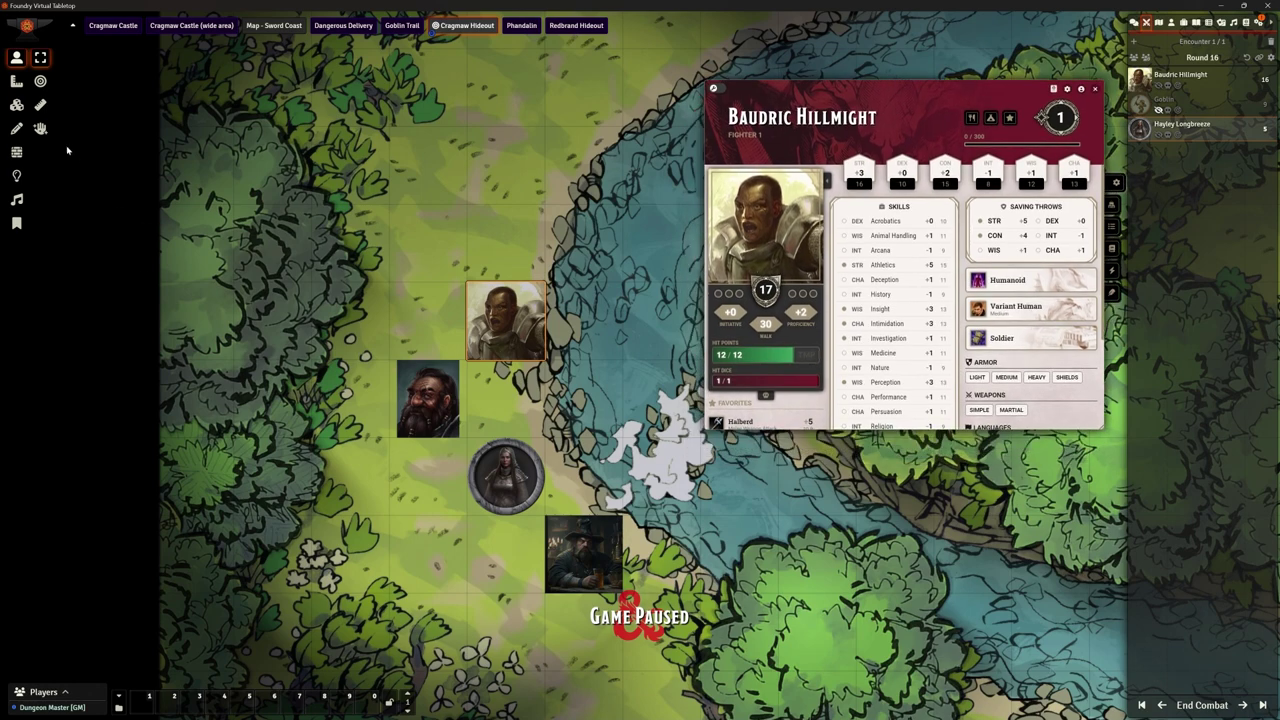
pyautogui.click(40, 129)
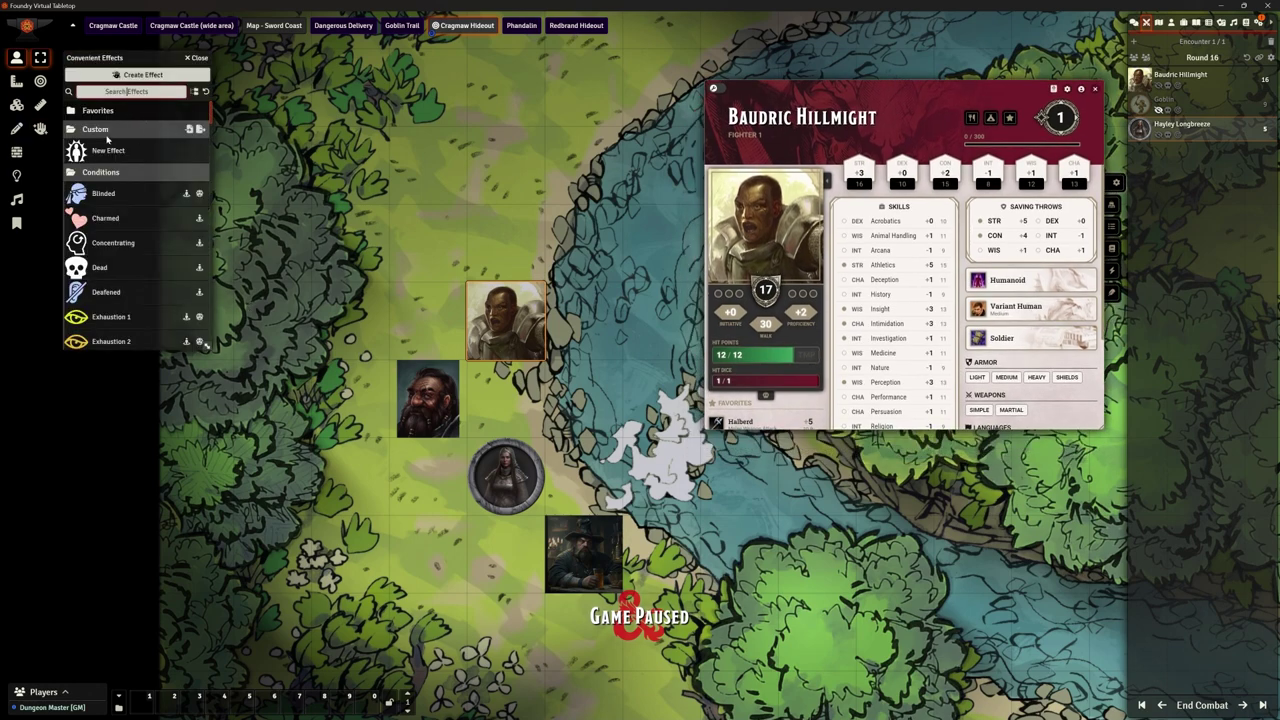
pyautogui.click(104, 131)
pyautogui.click(103, 148)
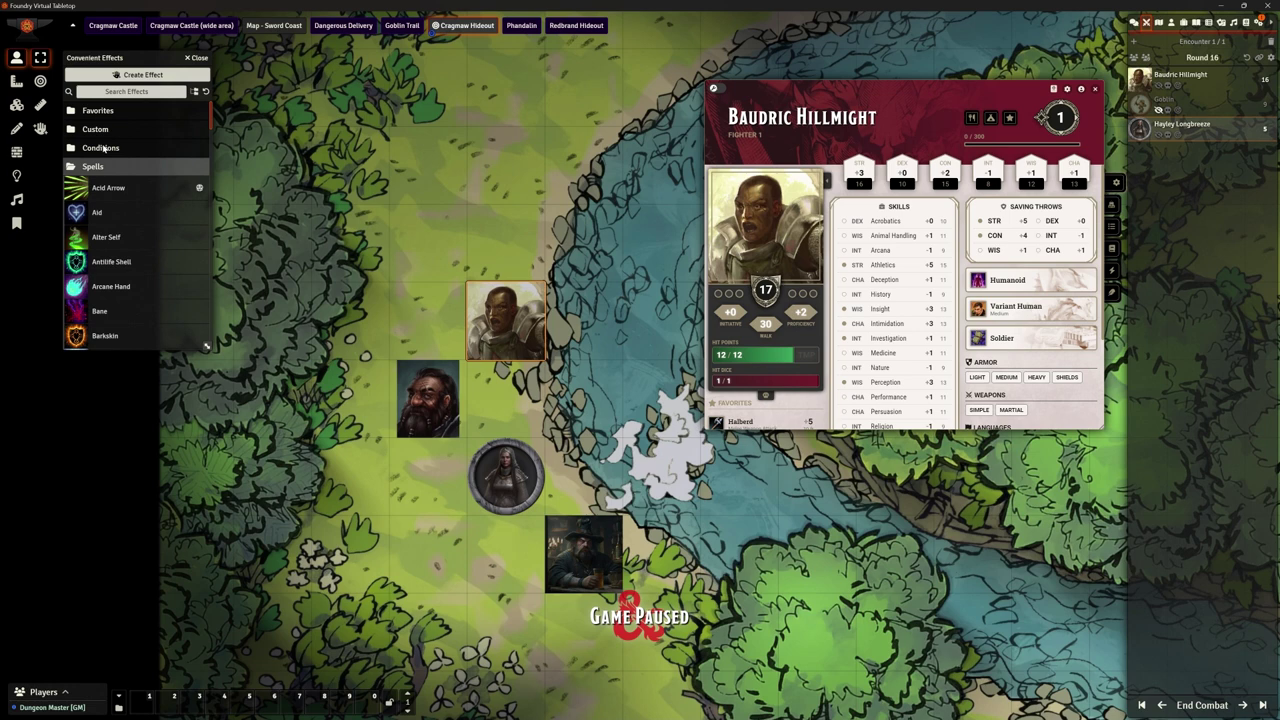
pyautogui.scroll(-3, 158, 238)
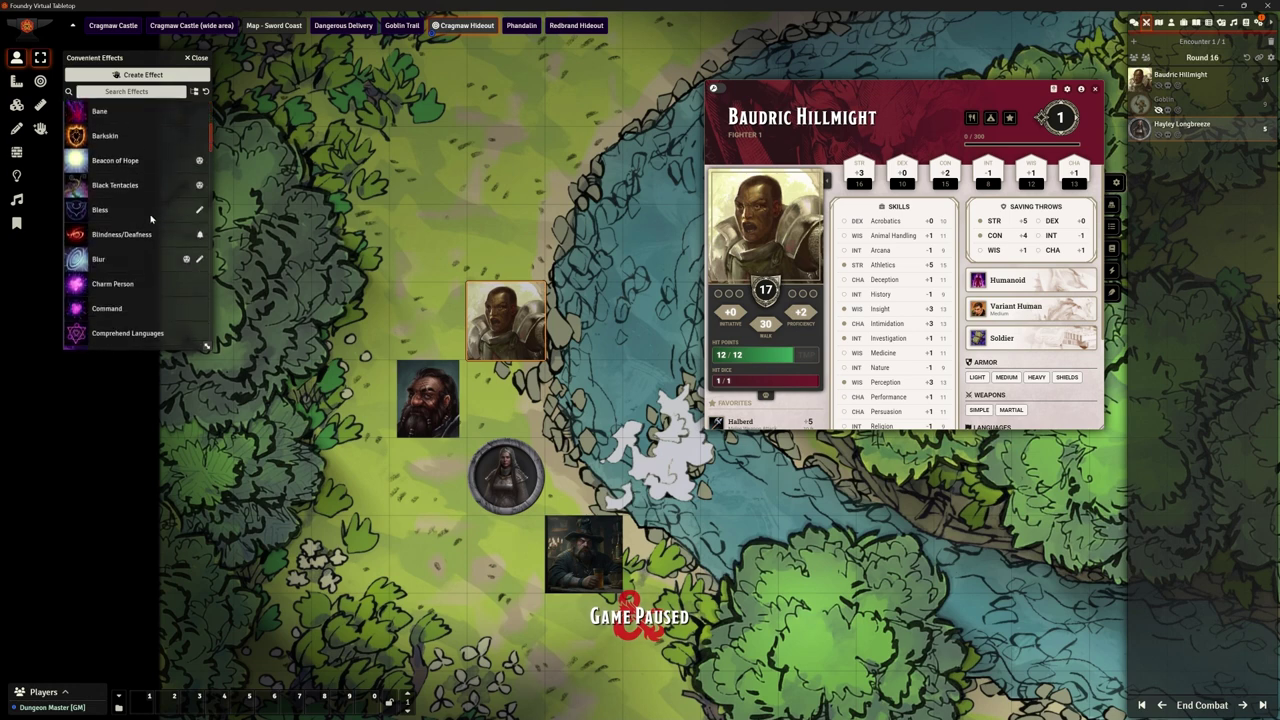
pyautogui.click(99, 211)
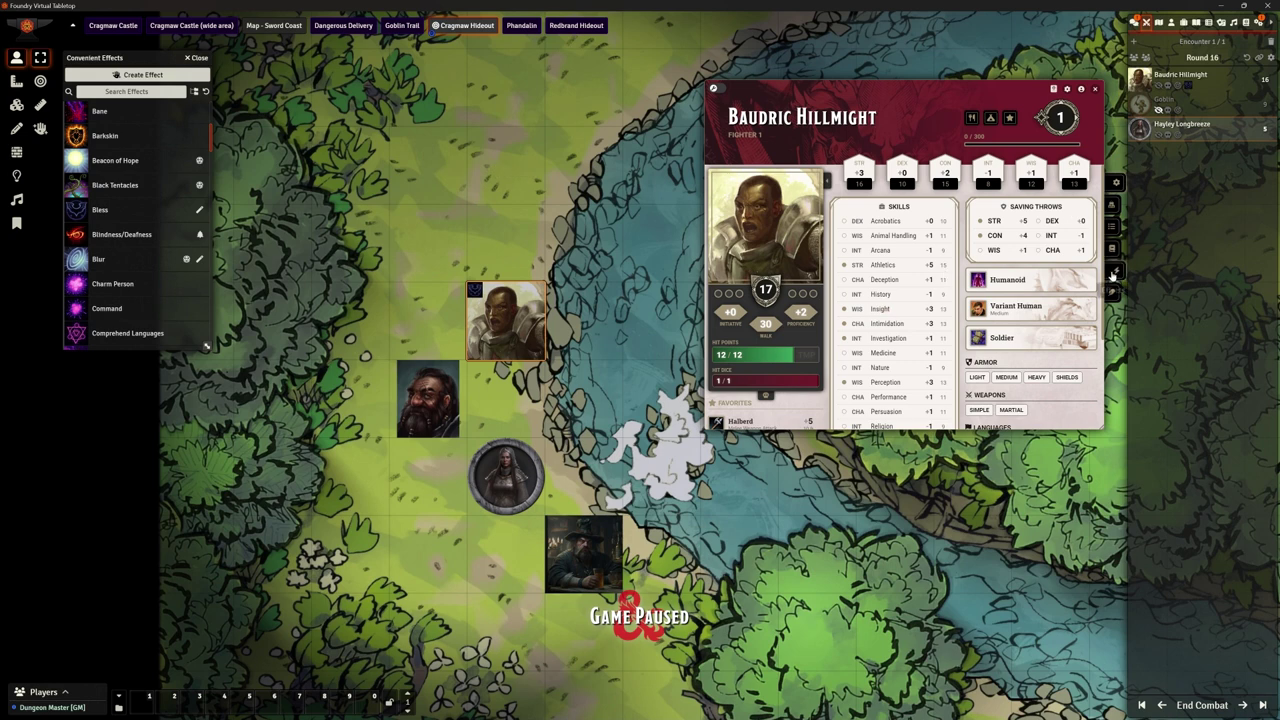
pyautogui.click(1111, 270)
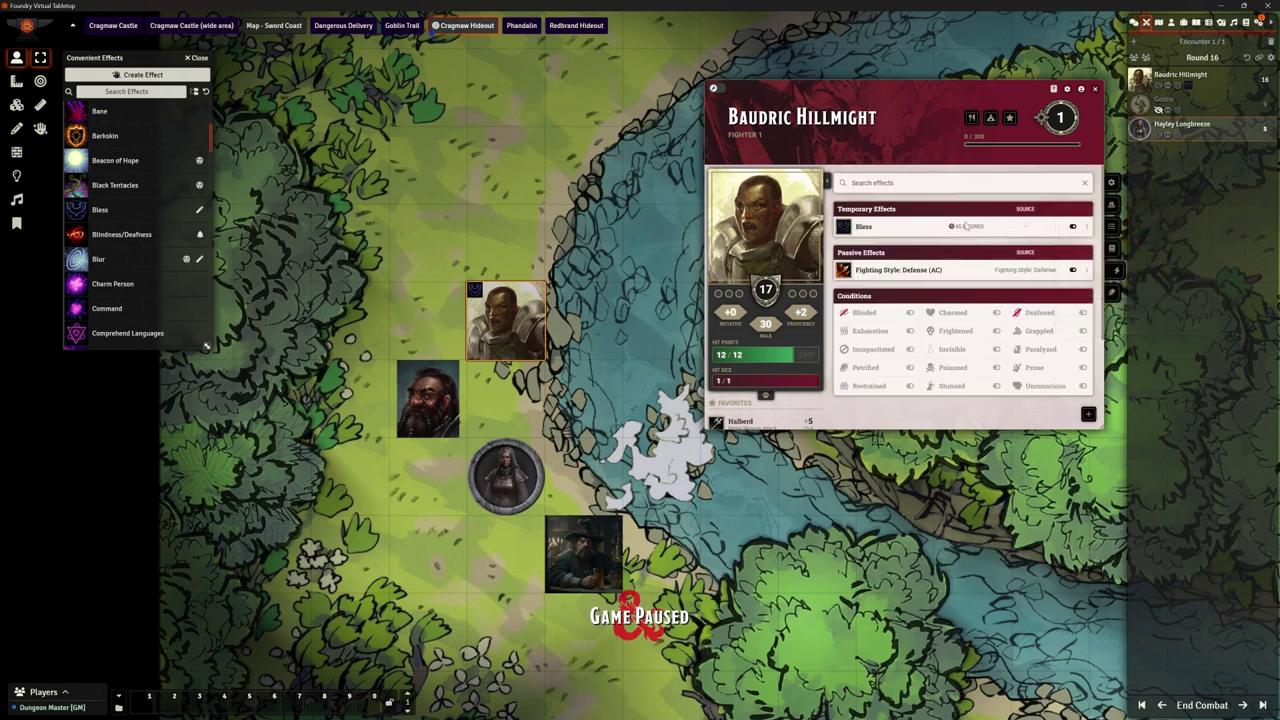
pyautogui.click(196, 57)
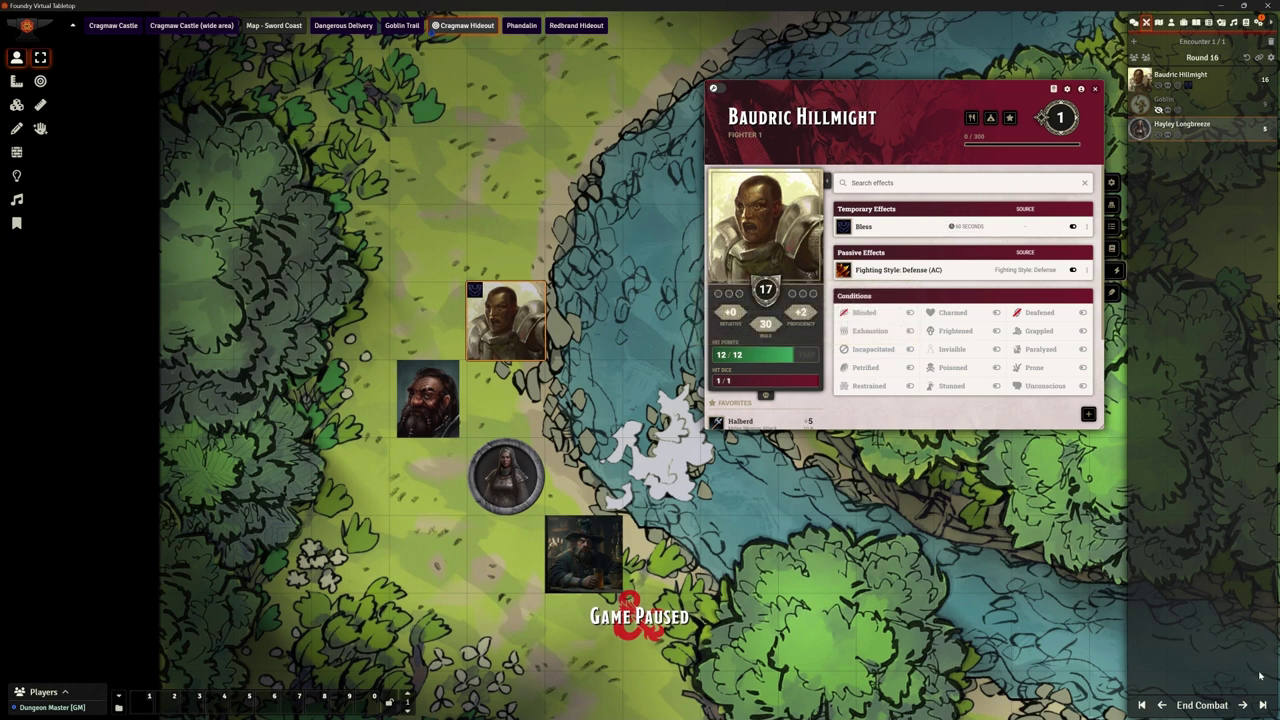
# Advance combat round by round from 16 to 29, watching Bless's remaining duration drop
pyautogui.click(1262, 704)
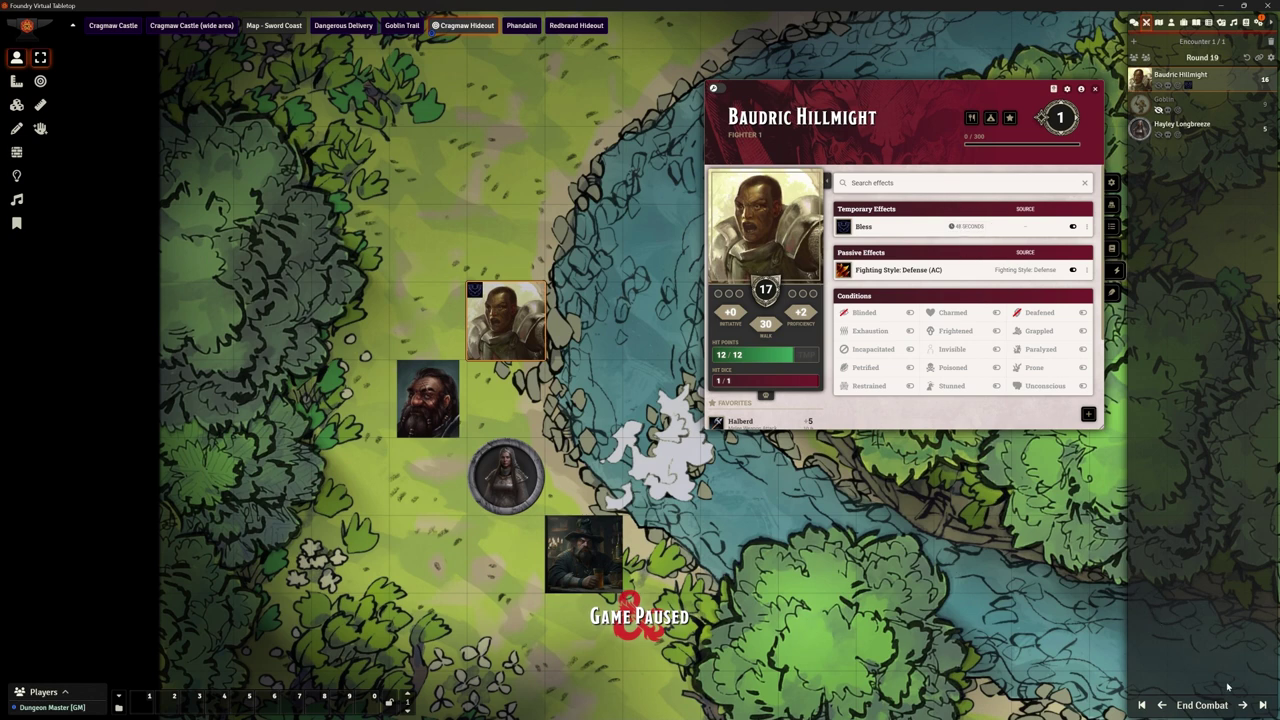
pyautogui.click(1263, 705)
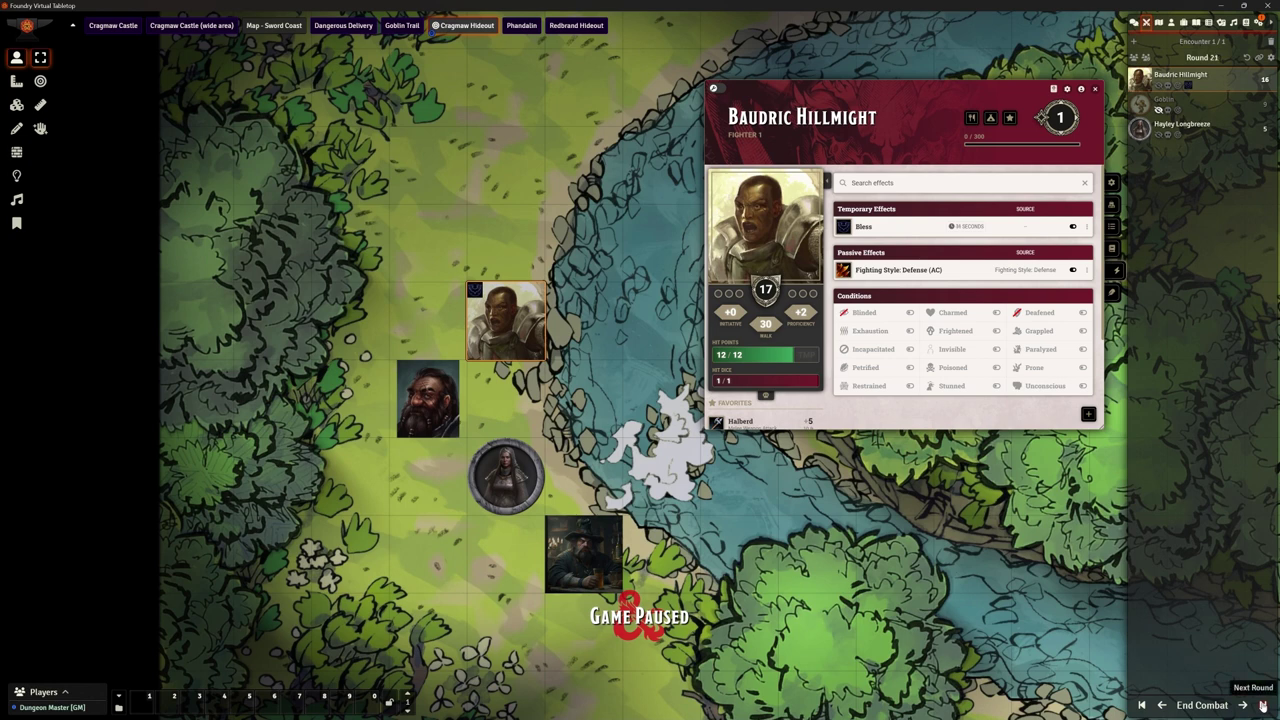
pyautogui.click(1263, 705)
pyautogui.click(1263, 705)
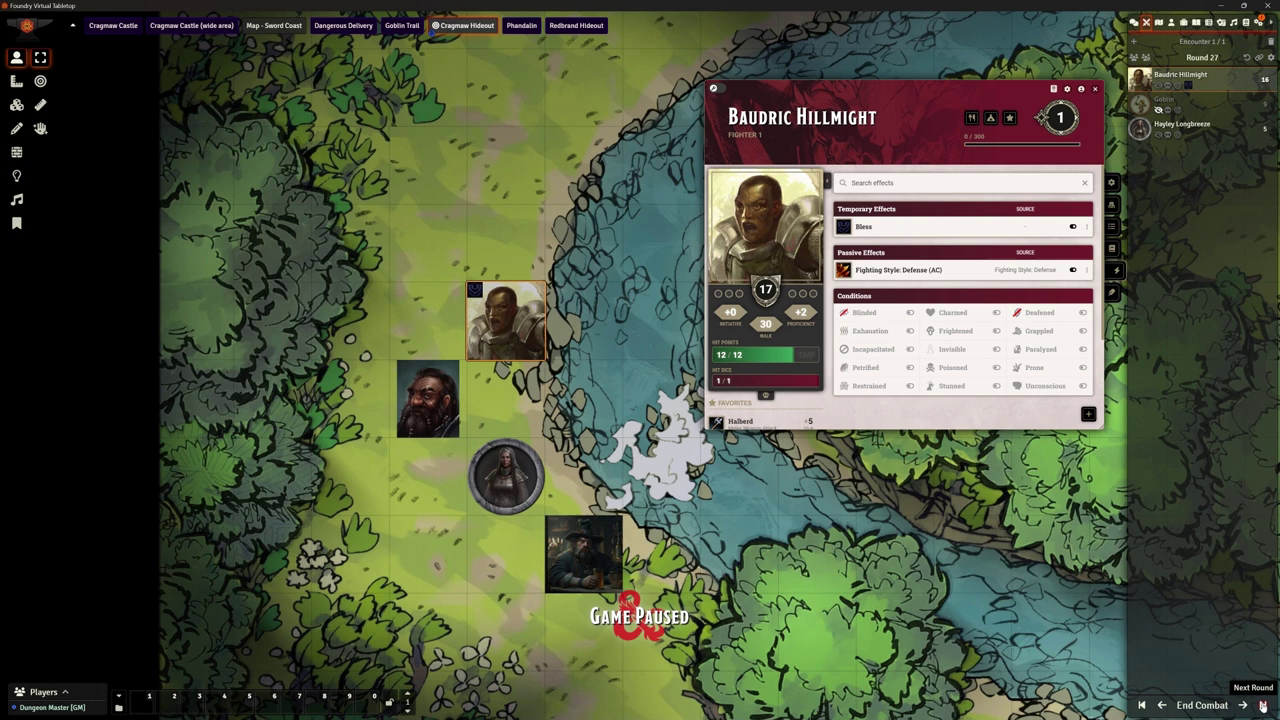
pyautogui.click(1263, 705)
pyautogui.click(1263, 705)
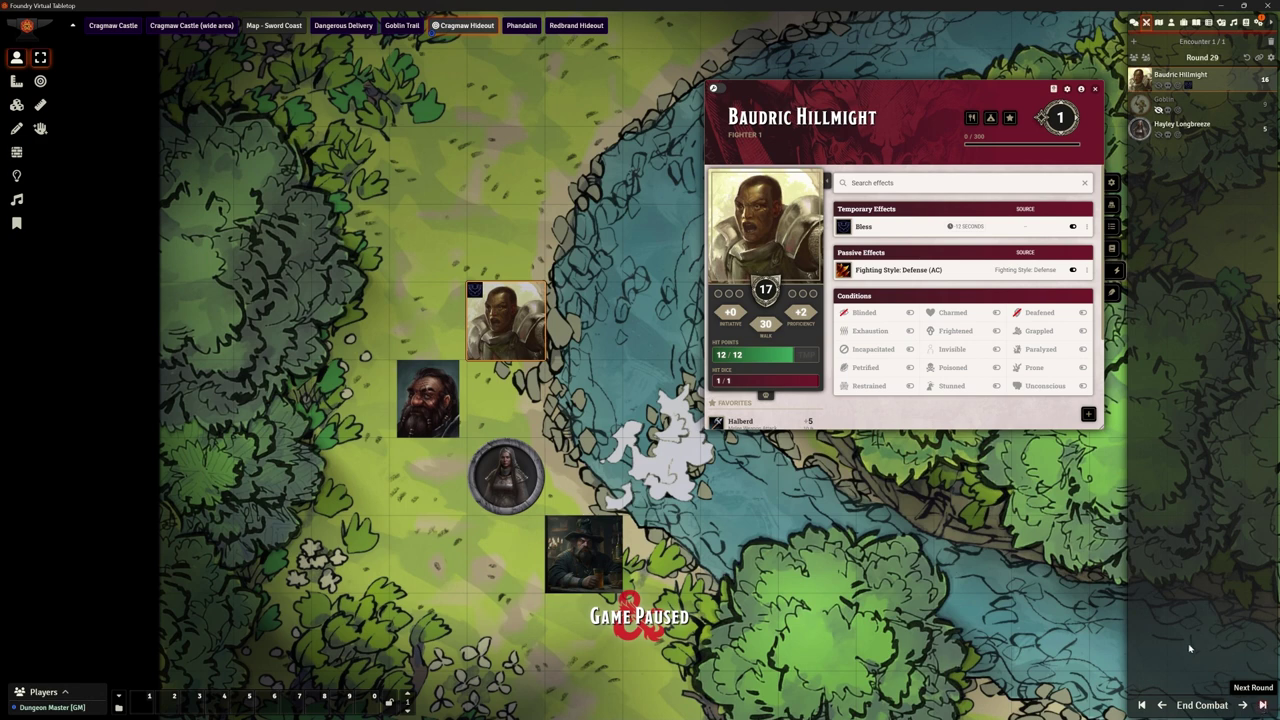